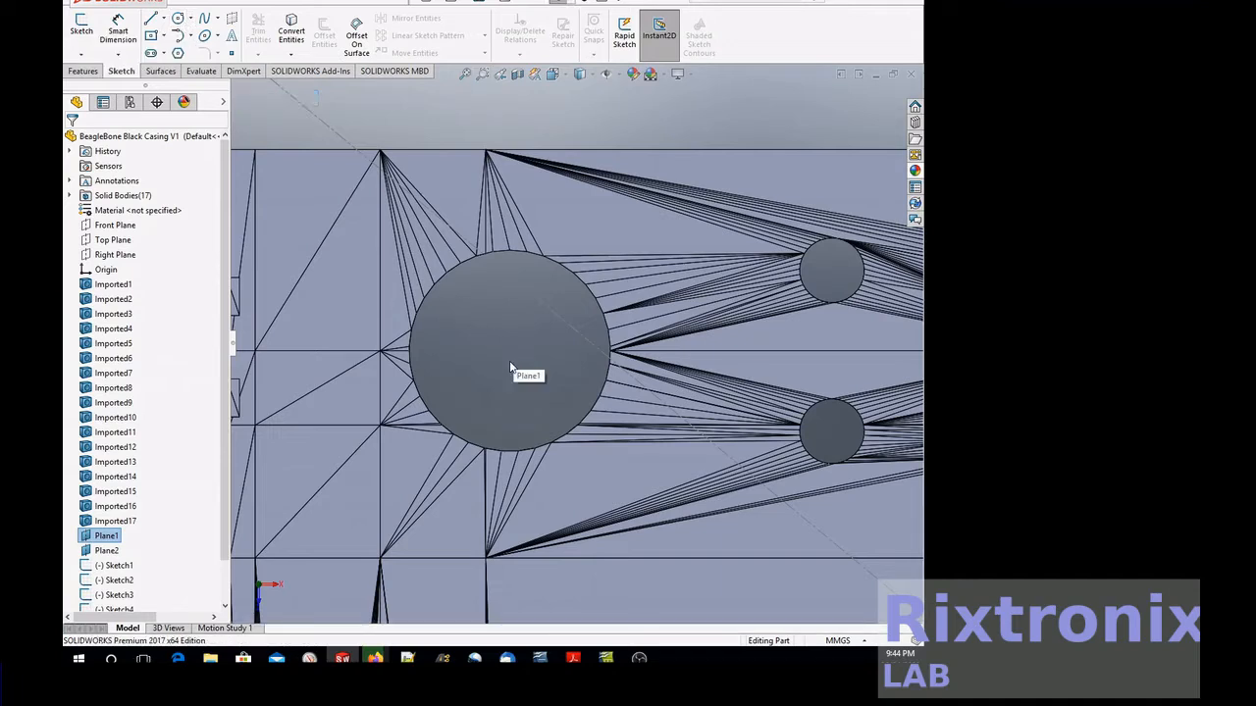
- Sketch a circle of about 3 mm radius on Plane1, centred on the board's upper-left mounting hole
left_click(178, 19)
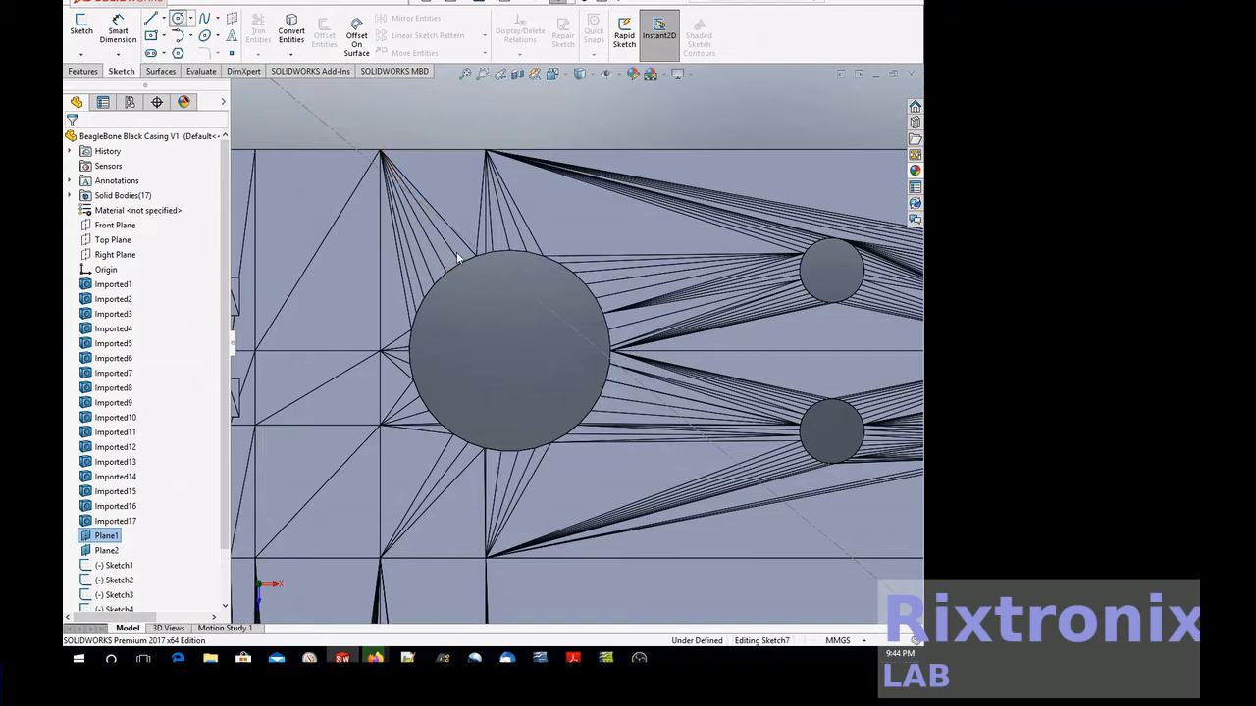
left_click(505, 351)
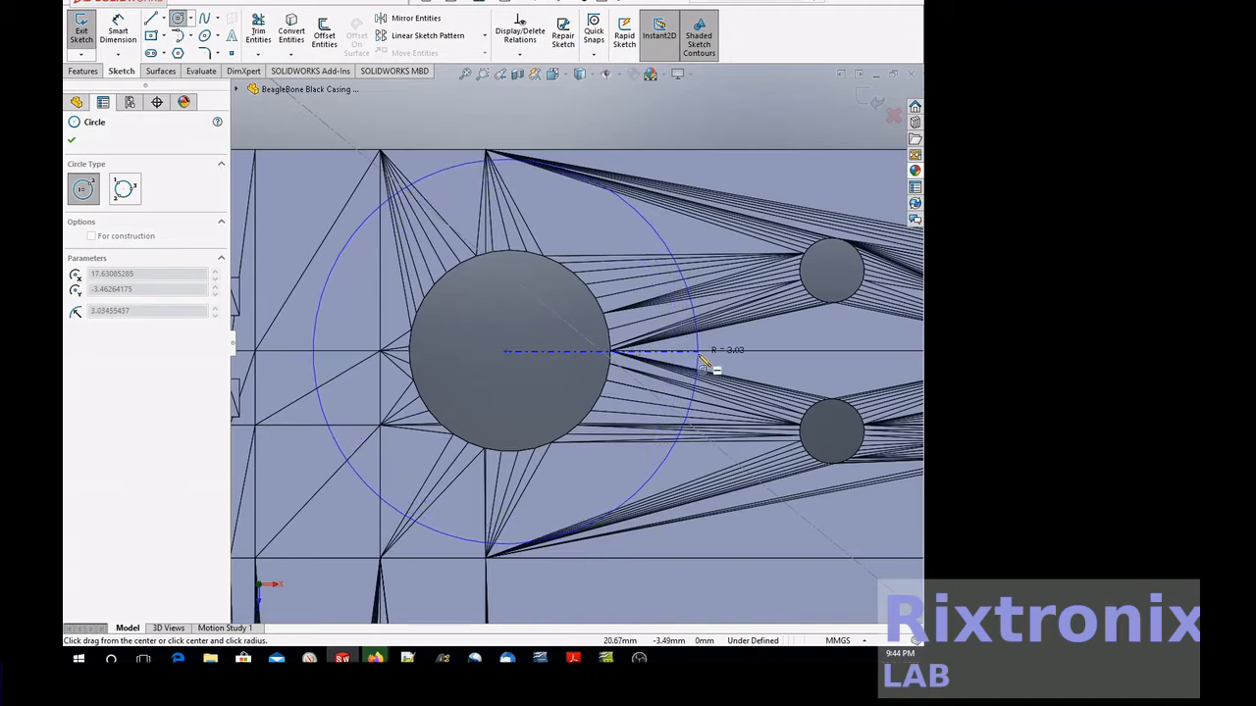
left_click(701, 359)
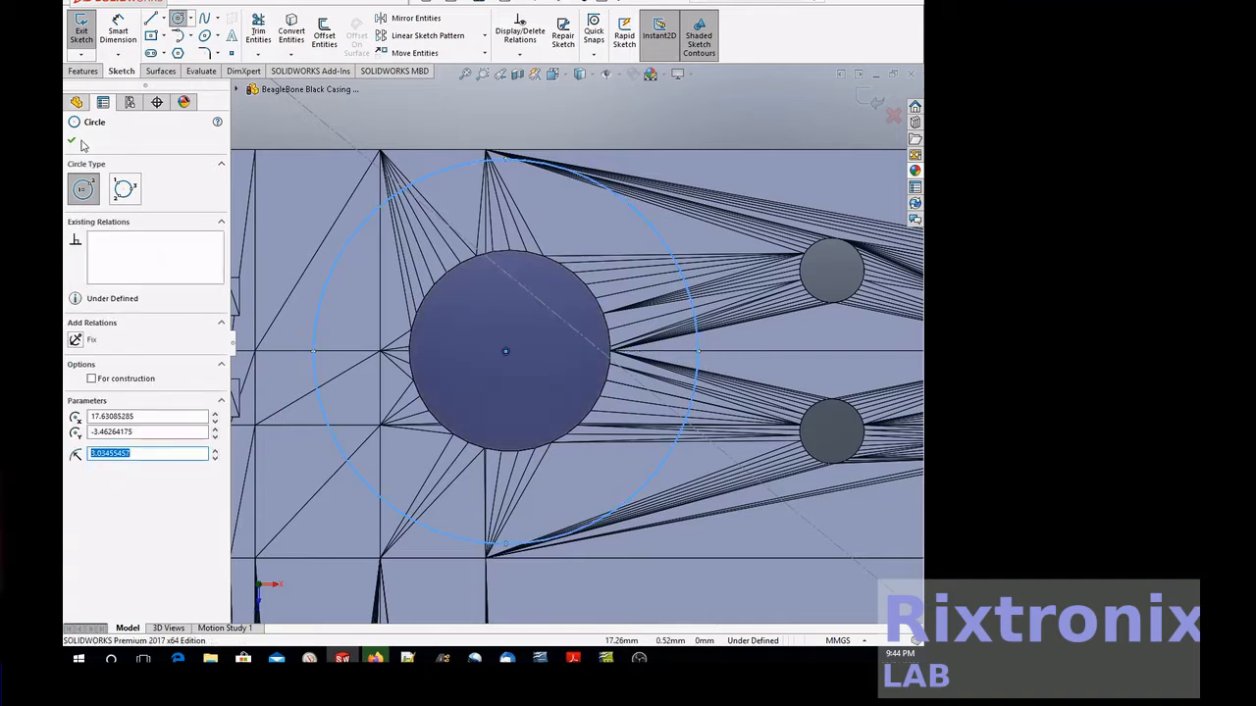
left_click(72, 143)
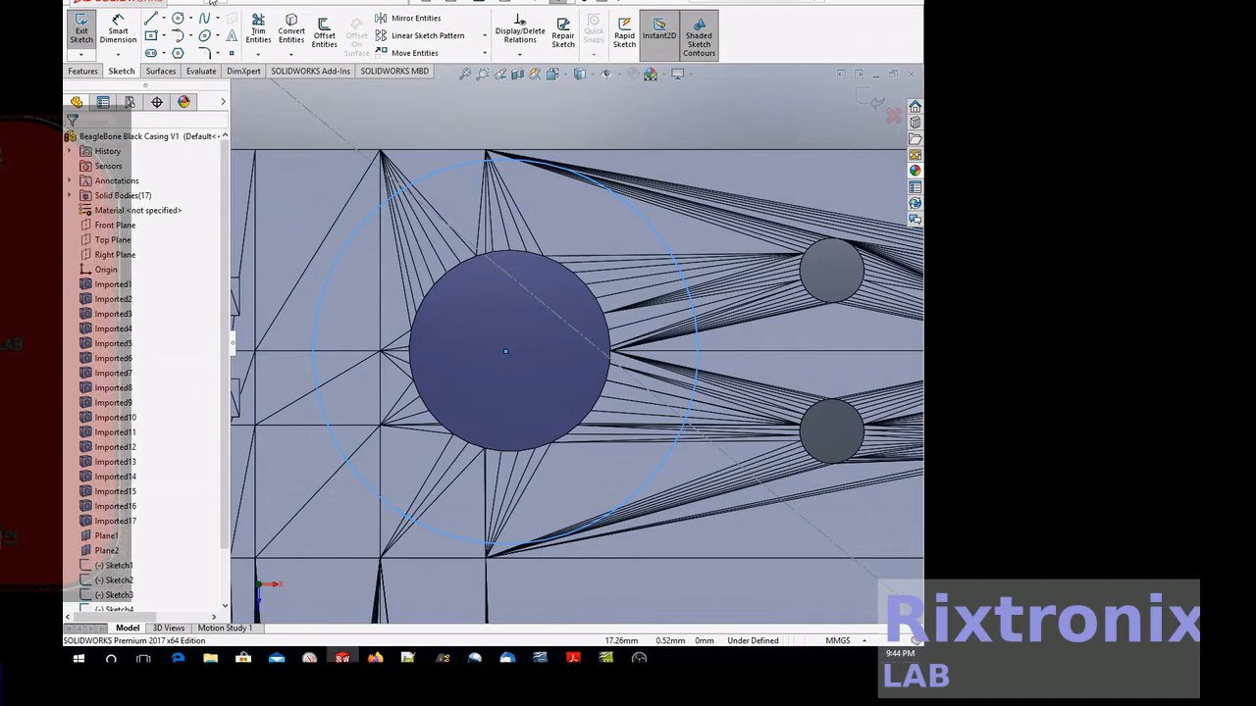
left_click(211, 2)
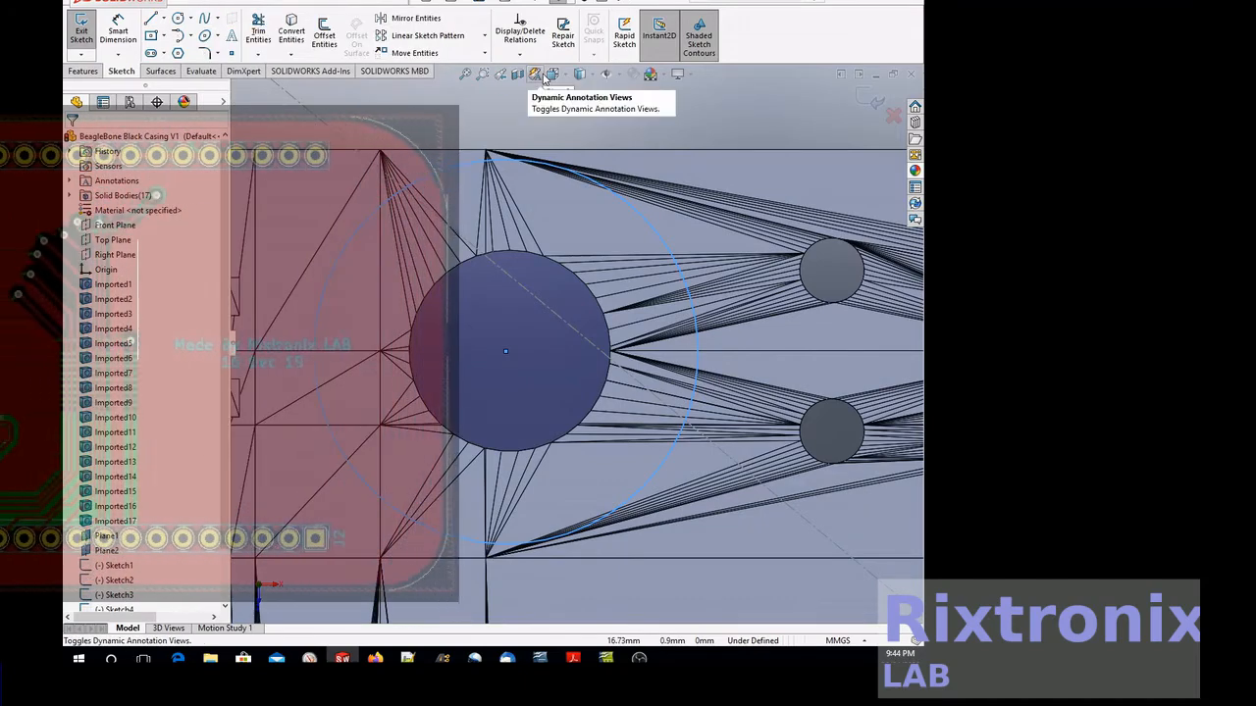
- Add a circle centred on the board's upper-right mounting hole to the same sketch
left_click(466, 75)
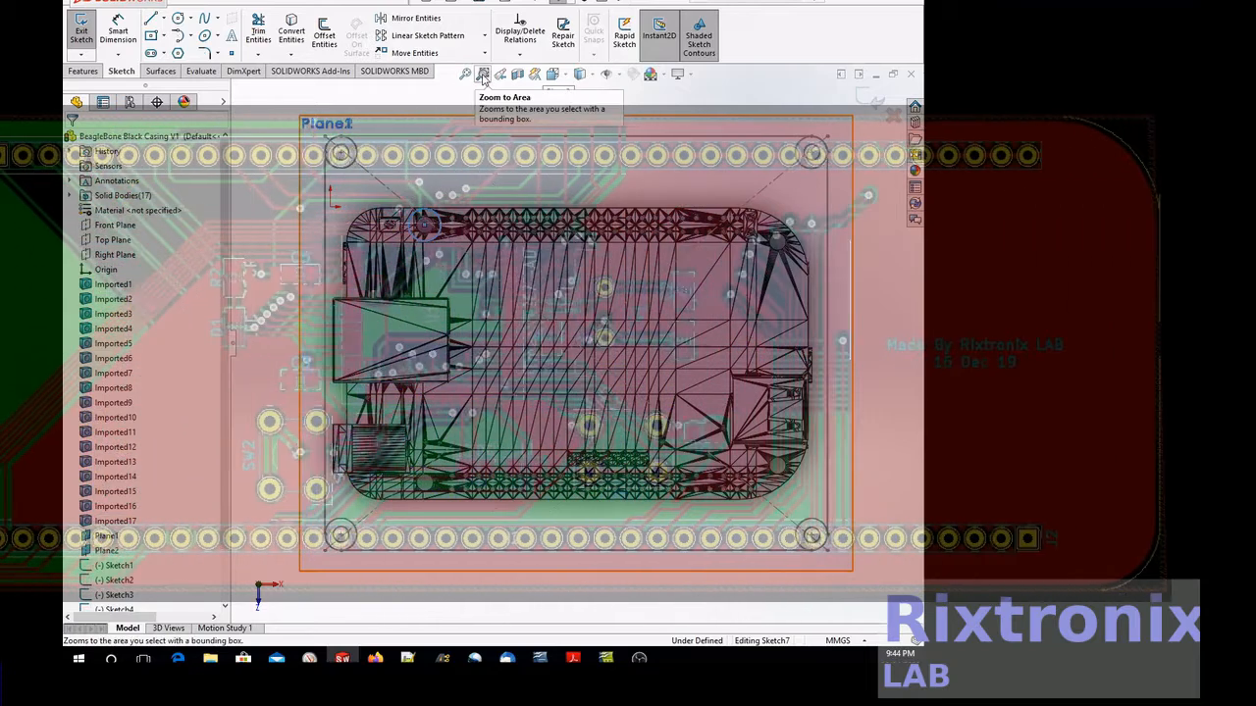
left_click(483, 75)
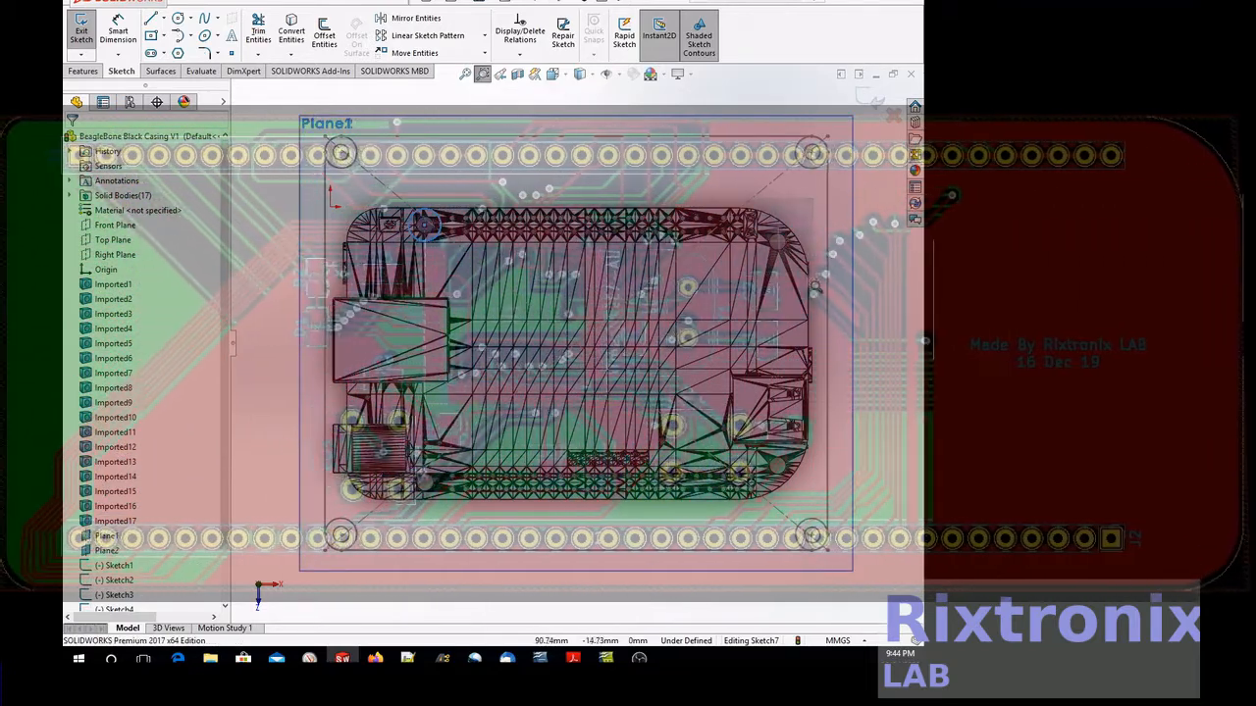
left_click_drag(814, 288, 814, 288)
key("Escape")
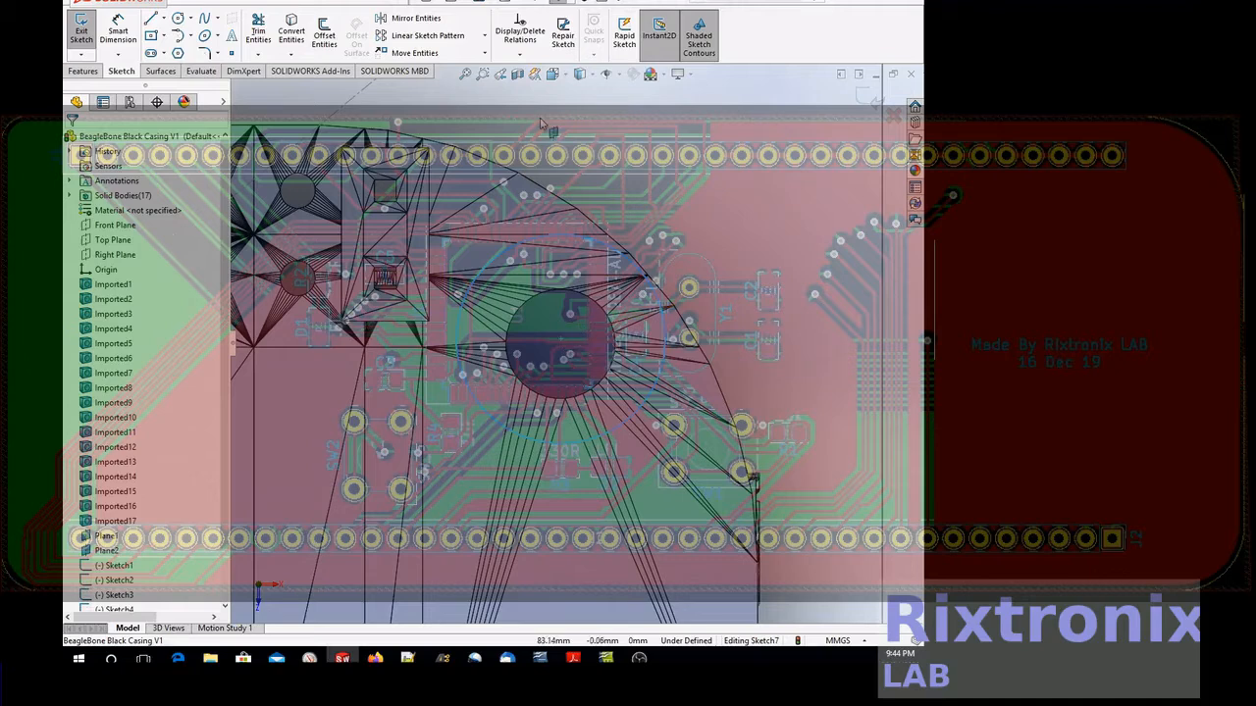
- Add a circle centred on the board's lower-left mounting hole to the sketch
left_click(468, 78)
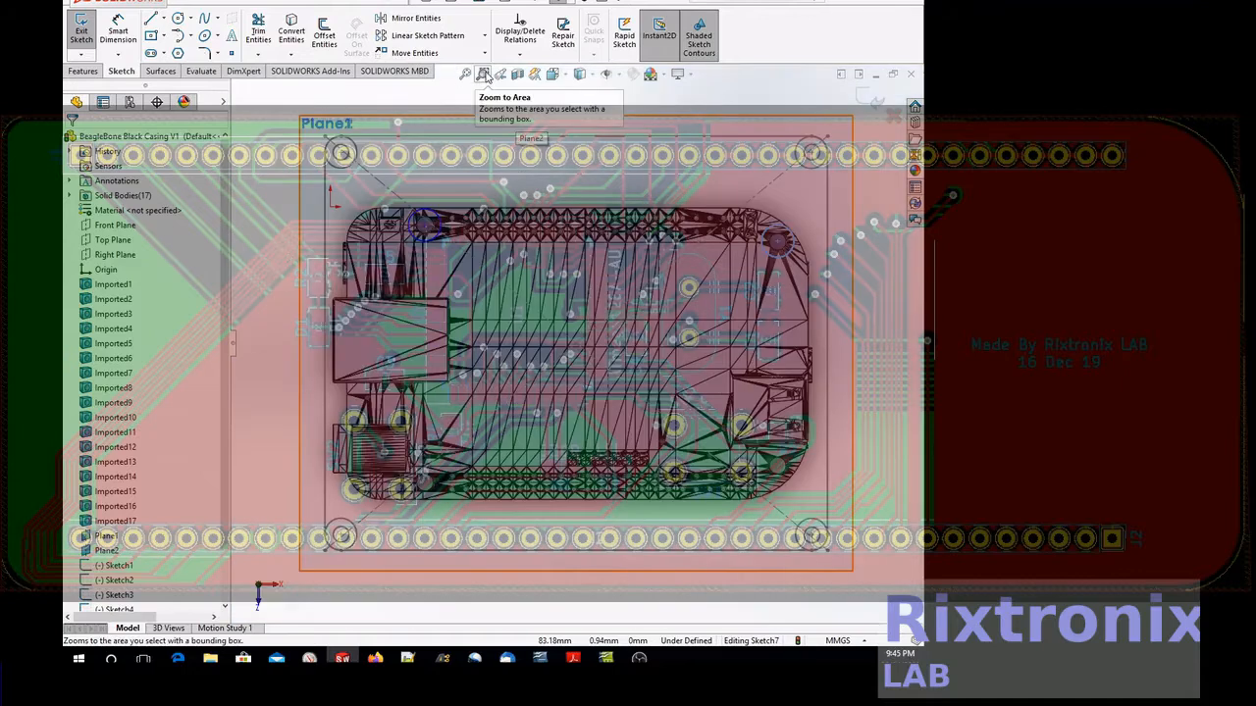
left_click(482, 74)
mouse_move(389, 438)
left_mouse_down()
mouse_move(452, 502)
mouse_move(457, 538)
left_mouse_up()
key("Escape")
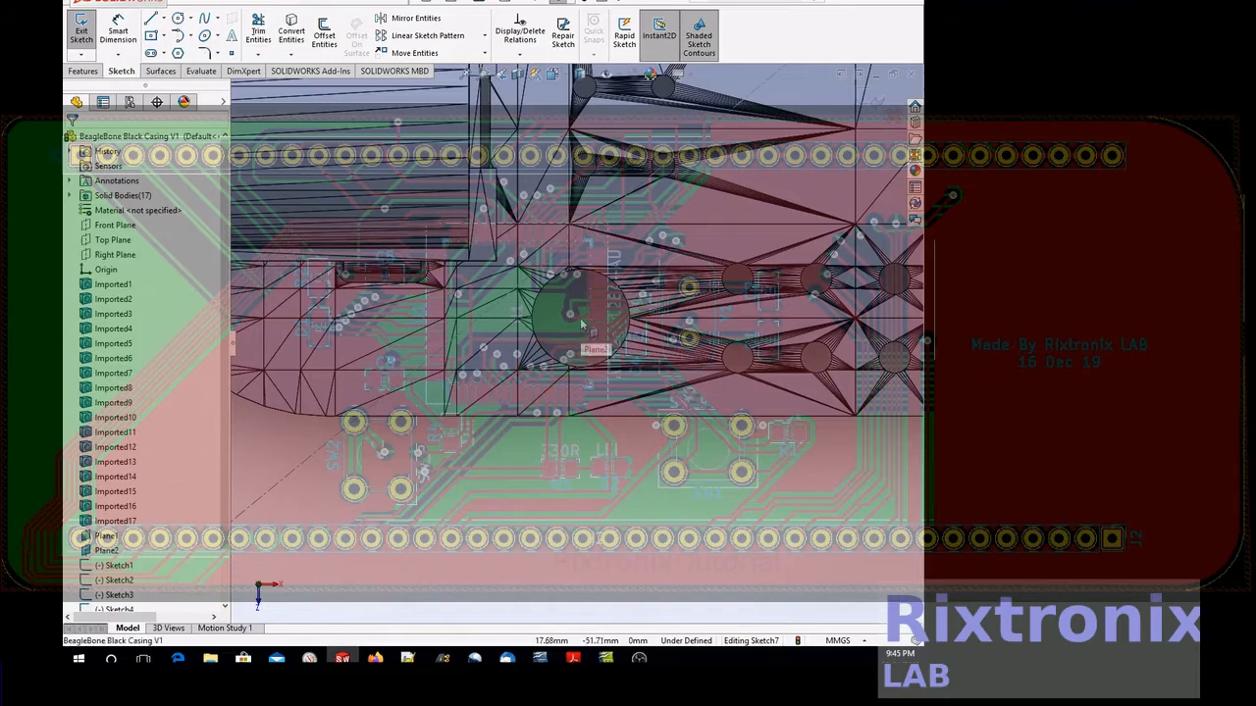
left_click(582, 325)
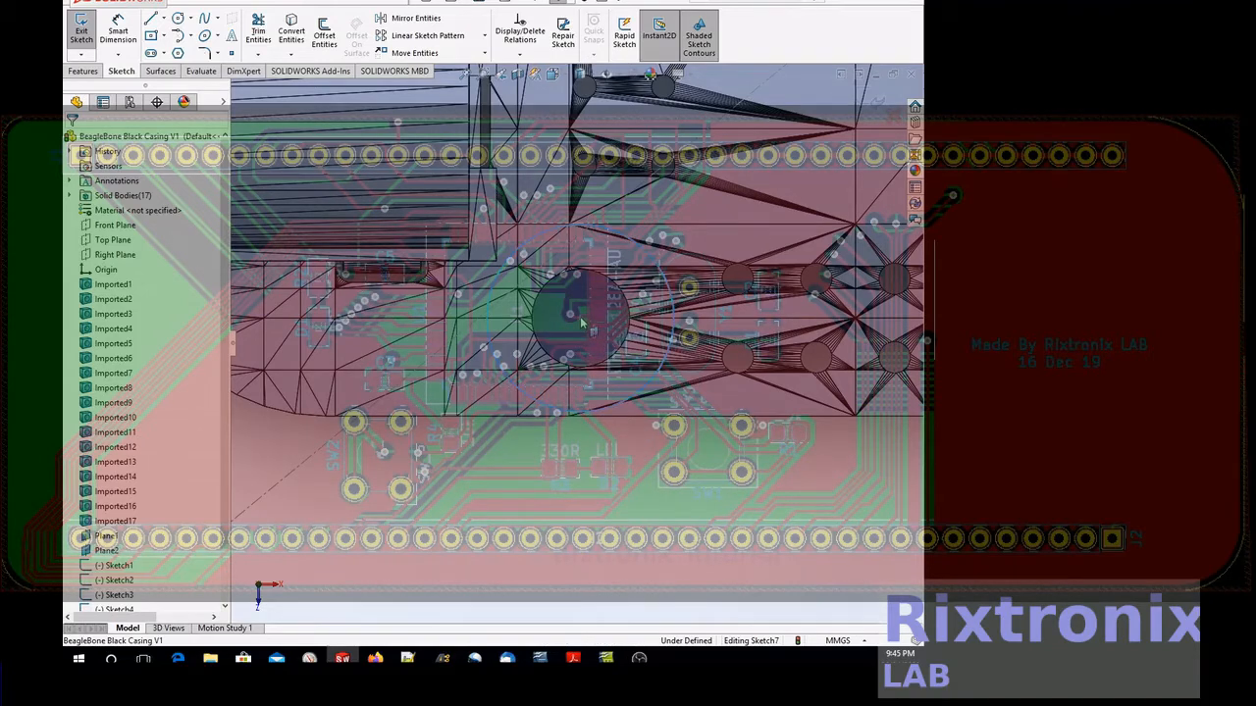
- Add a circle centred on the board's lower-right mounting hole and exit the sketch
left_click(462, 79)
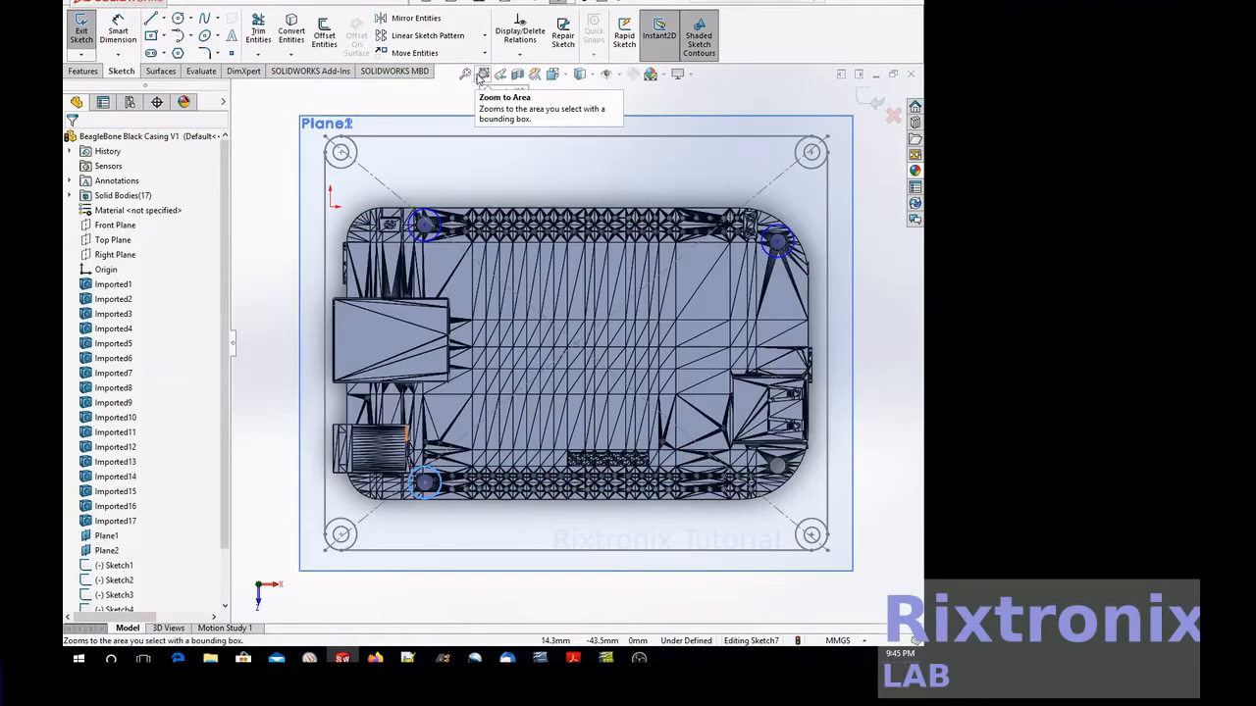
left_click_drag(743, 438, 825, 491)
key("Escape")
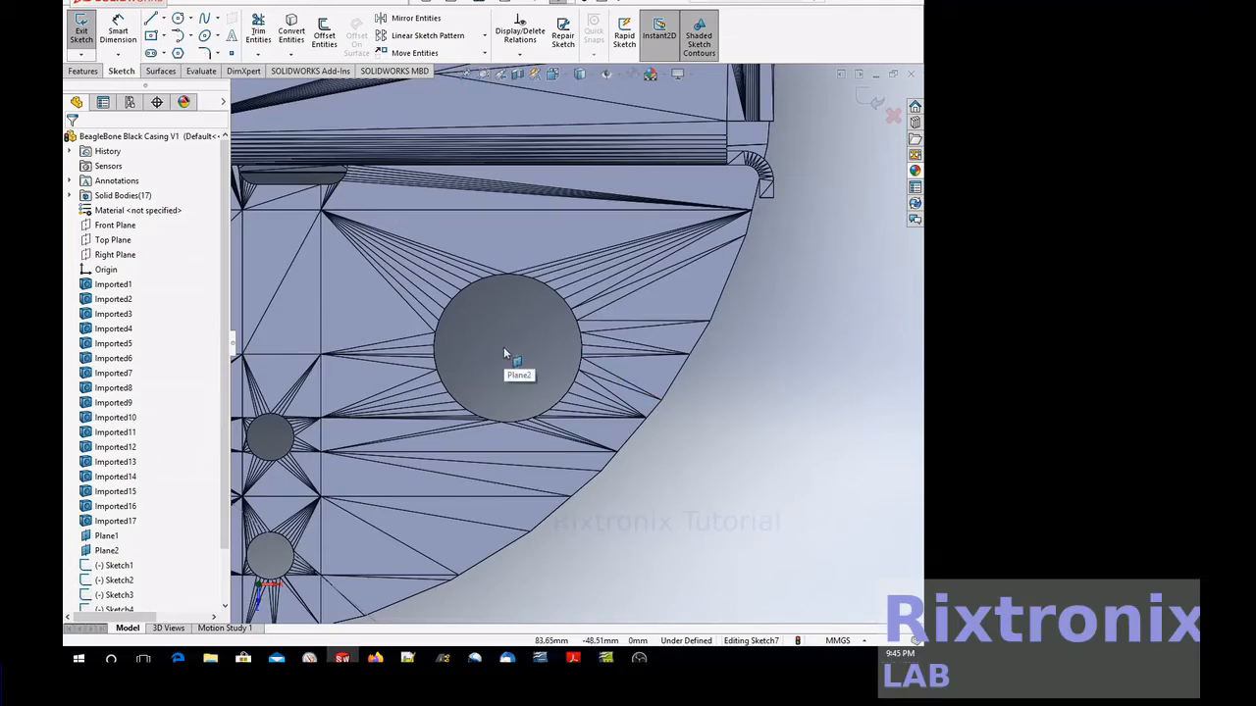
left_click(507, 354)
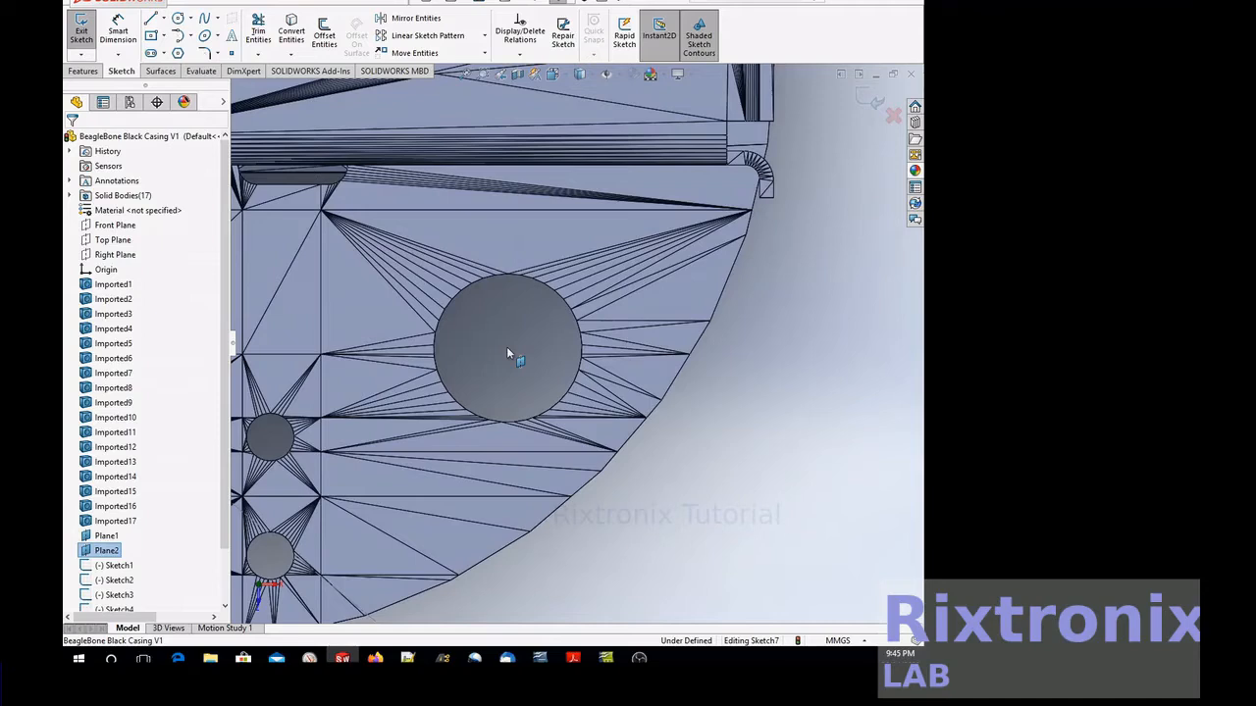
left_click(506, 348)
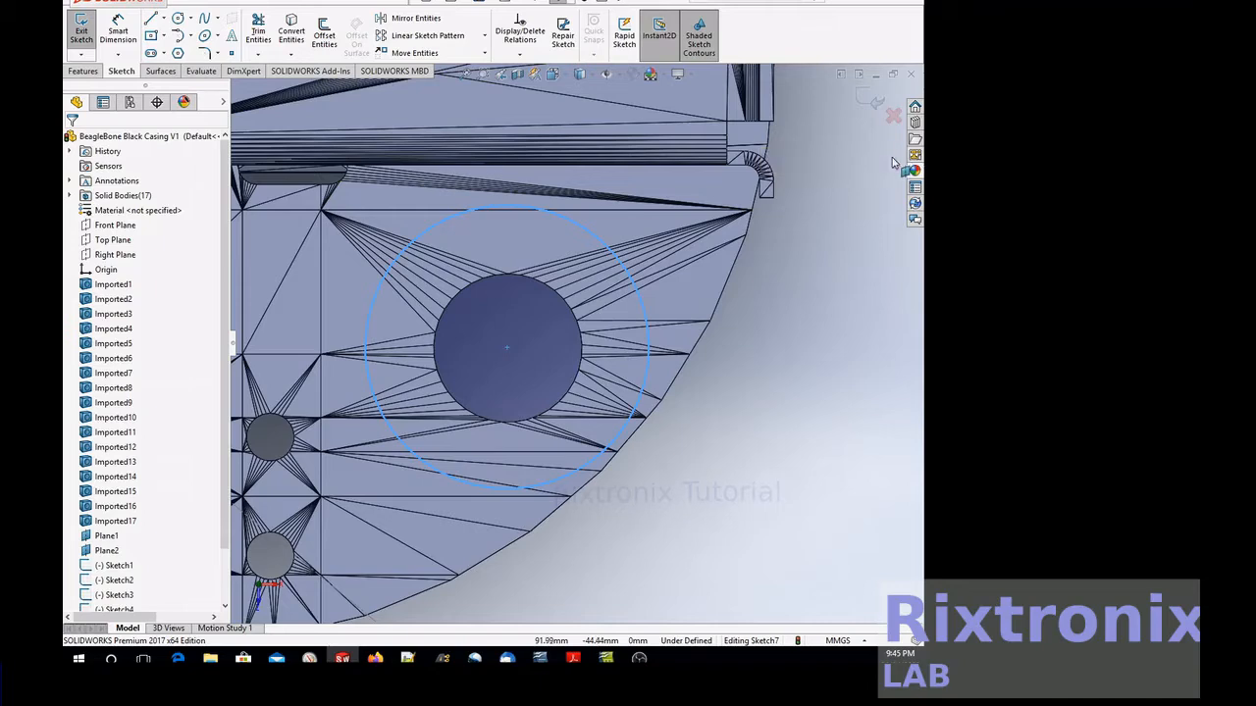
left_click(82, 33)
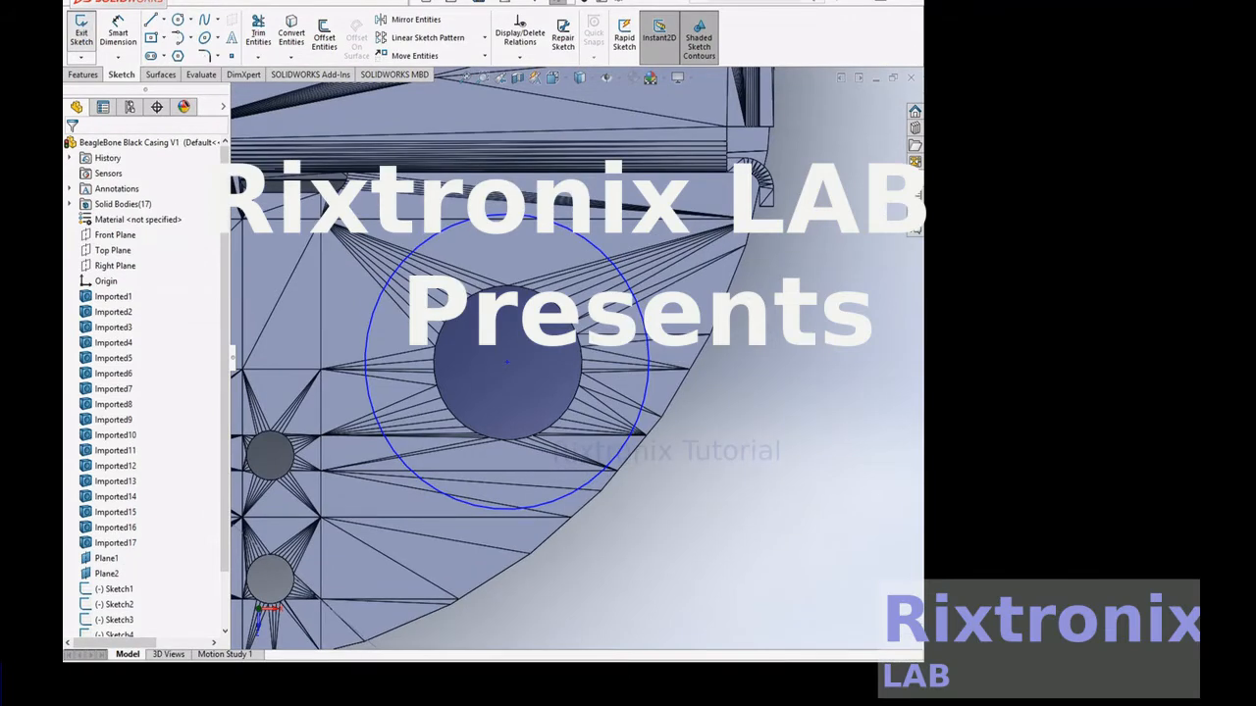
left_click(83, 34)
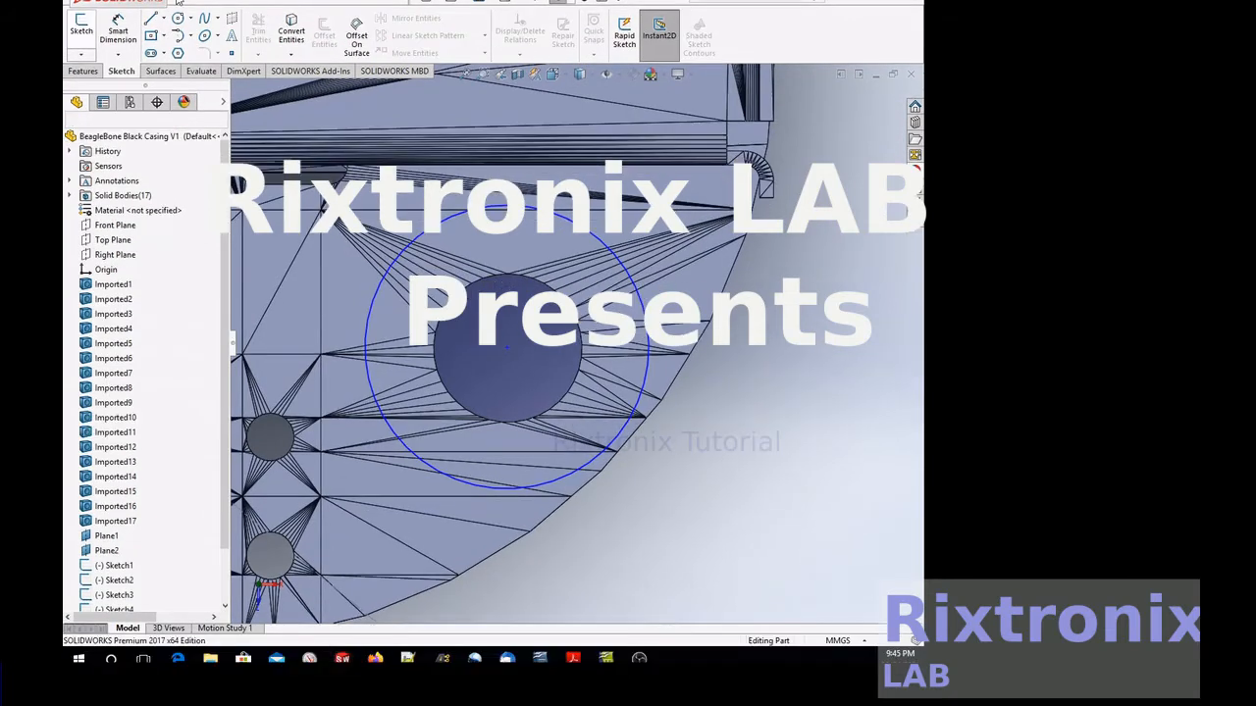
left_click(217, 3)
left_click(218, 127)
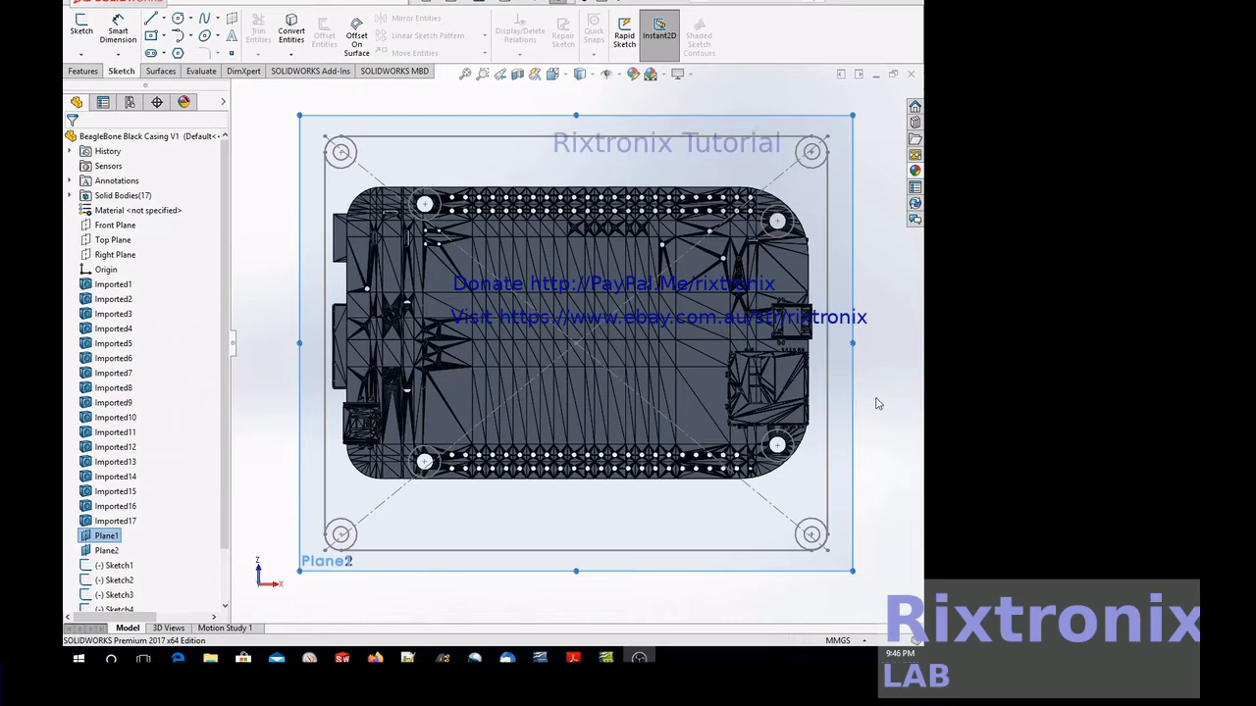
- Rotate the model to inspect how the four new circles on Plane1 sit beneath the board
right_click(877, 403)
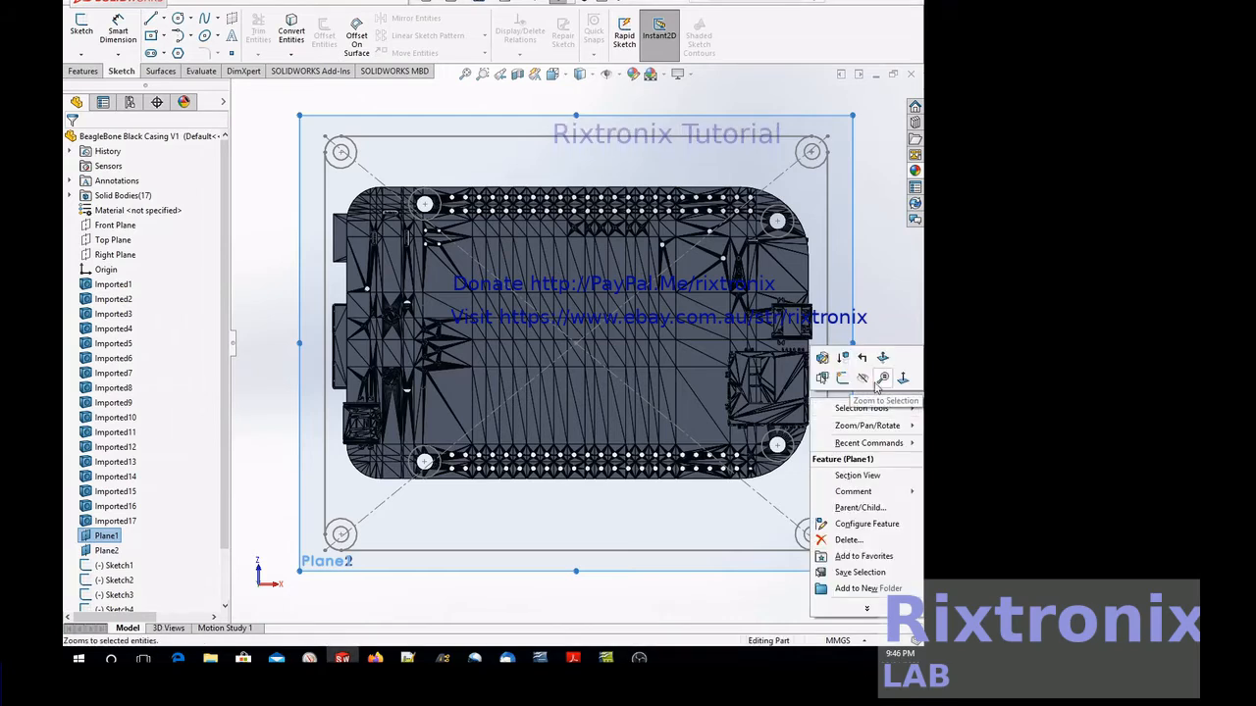
mouse_move(867, 426)
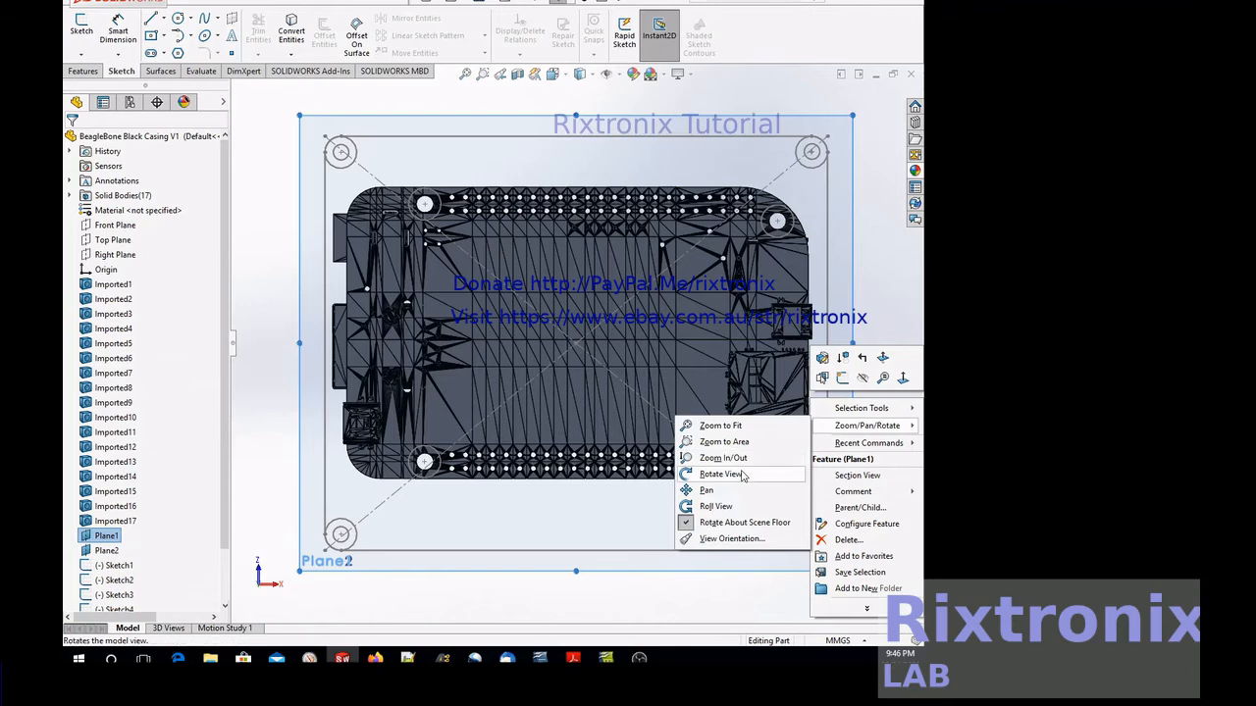
left_click(742, 476)
left_click_drag(882, 450, 880, 588)
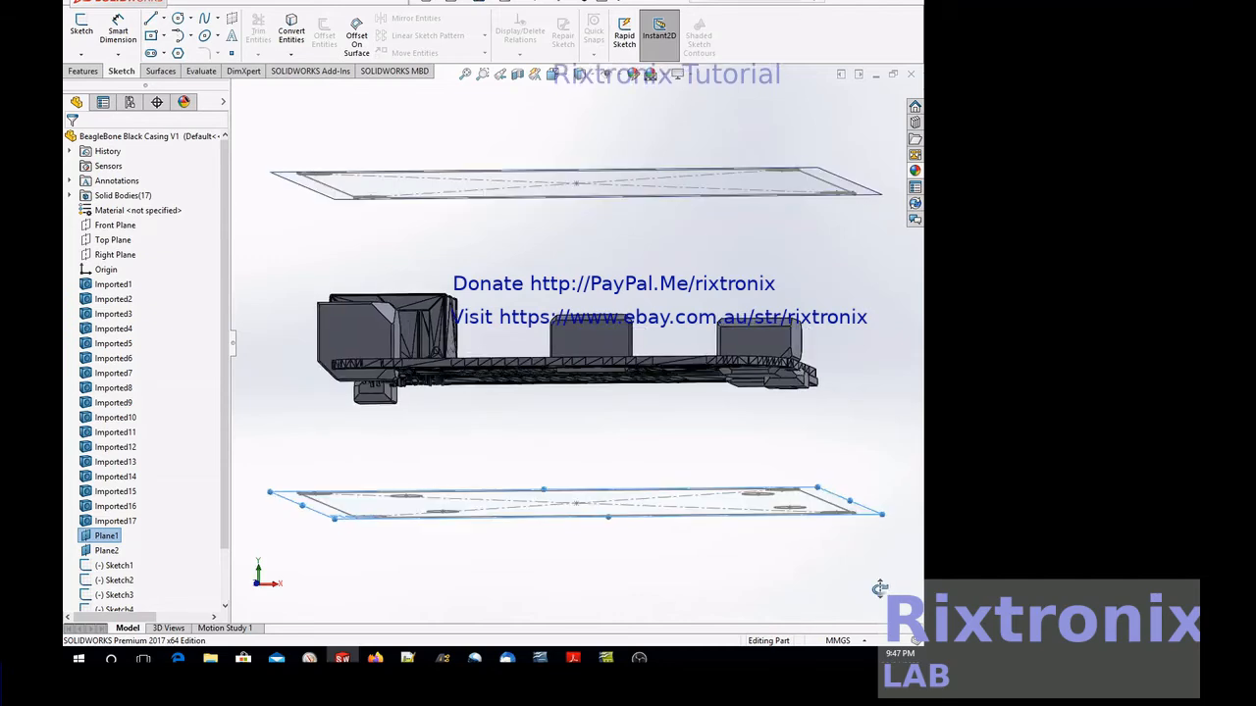
left_click_drag(880, 589, 861, 594)
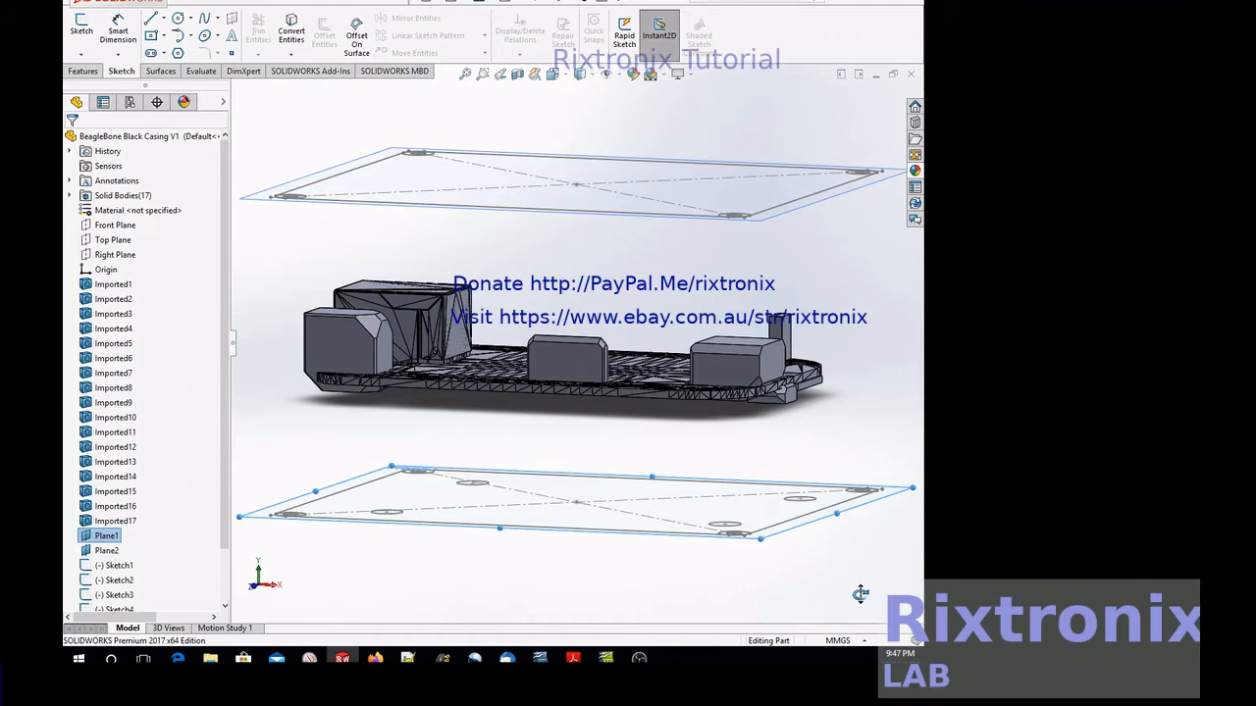
left_click_drag(861, 593, 856, 555)
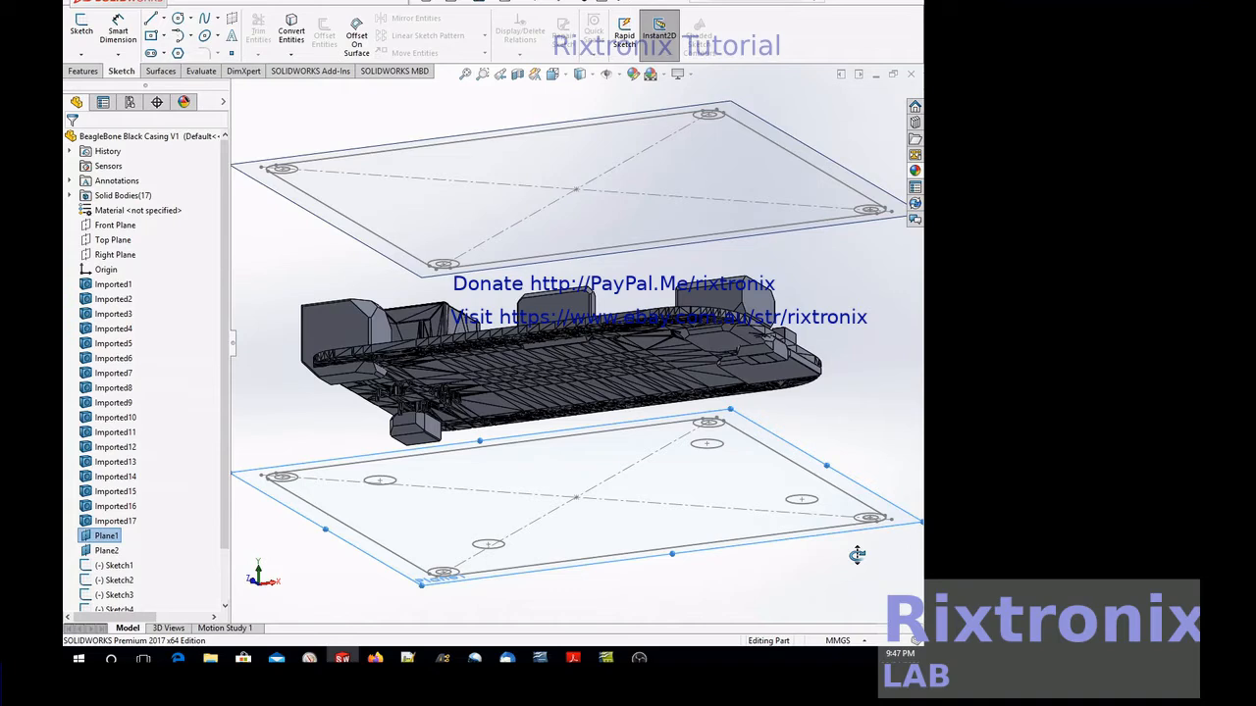
left_click_drag(857, 554, 878, 641)
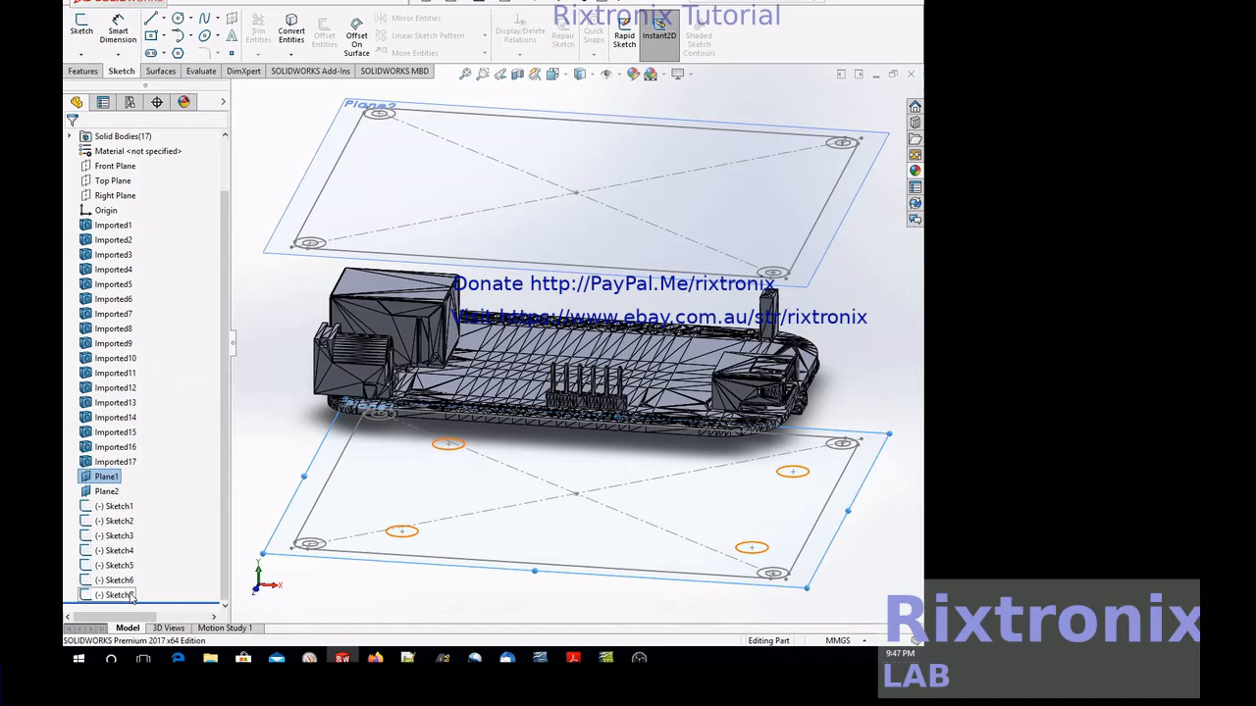
- Try to extrude the four standoff circles 10 mm without merging, as a one-direction thin feature 3 mm thick
left_click(116, 595)
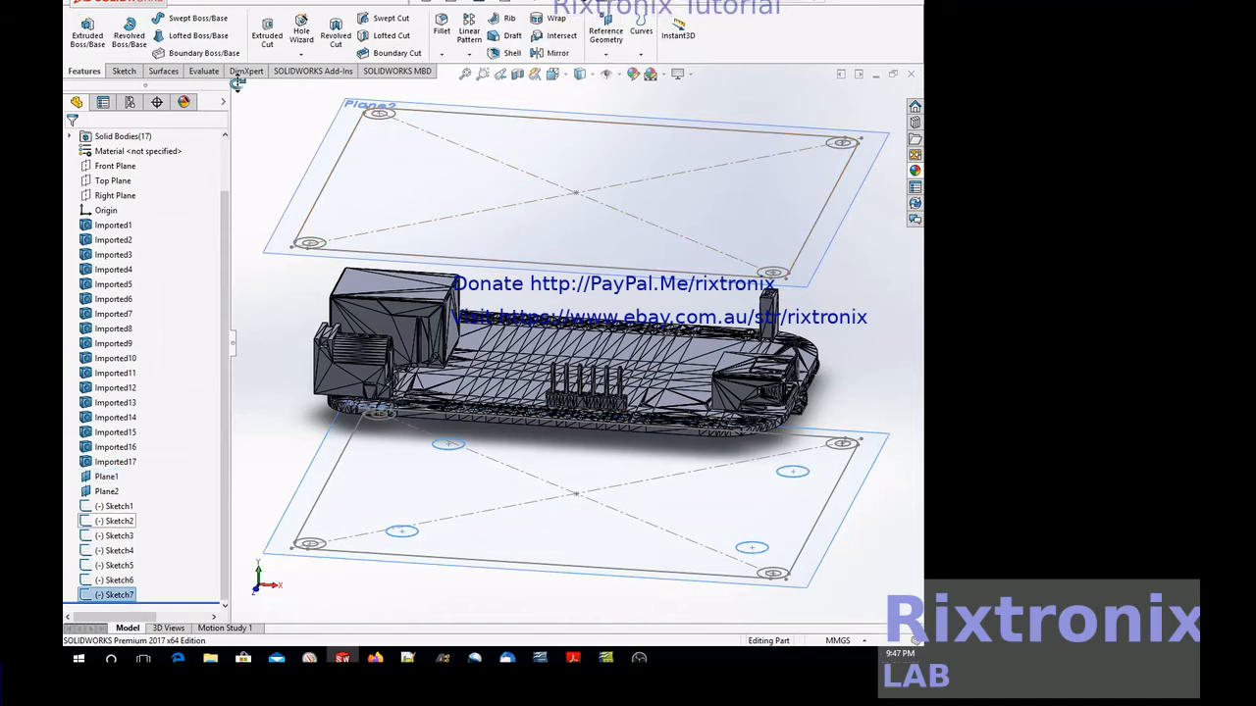
left_click(88, 34)
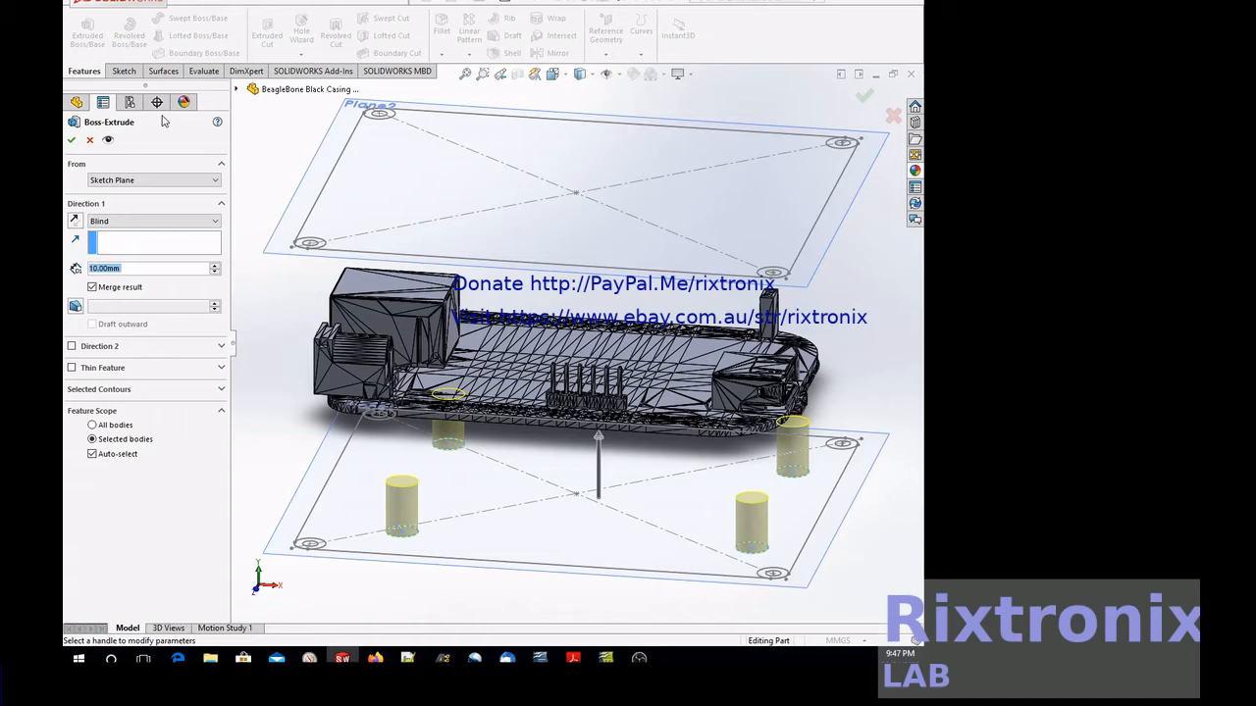
left_click(92, 287)
left_click(72, 368)
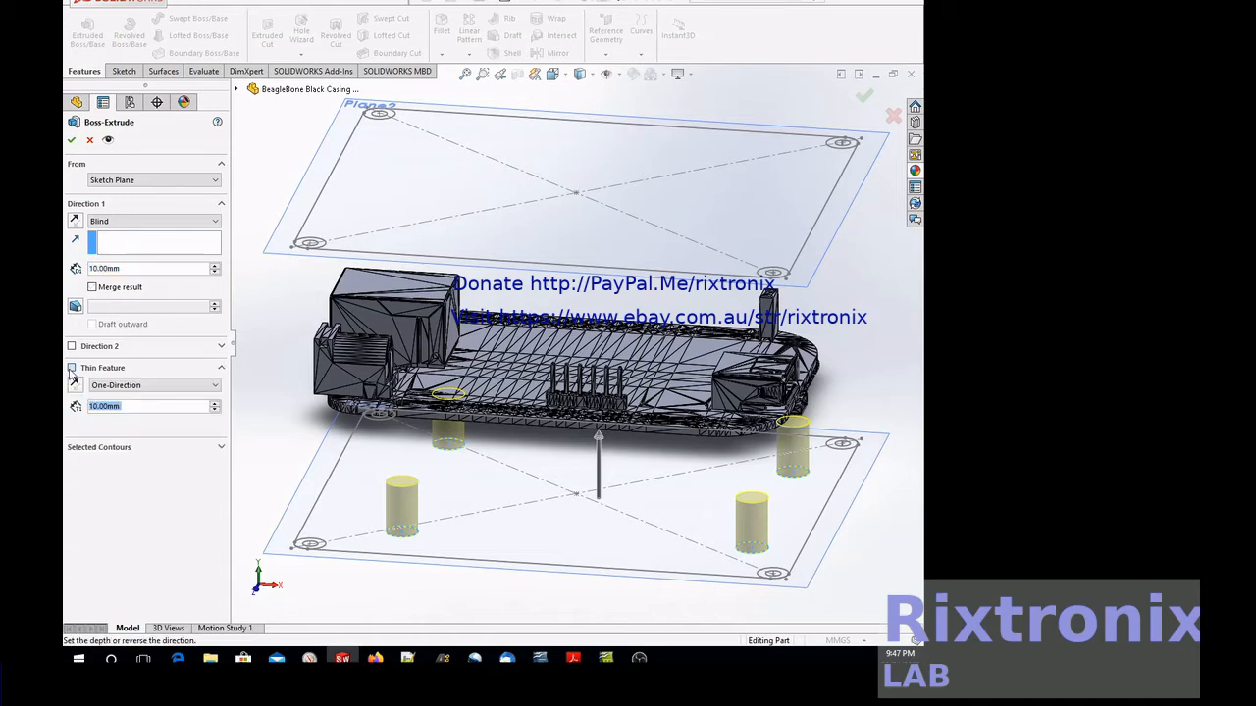
left_click(72, 369)
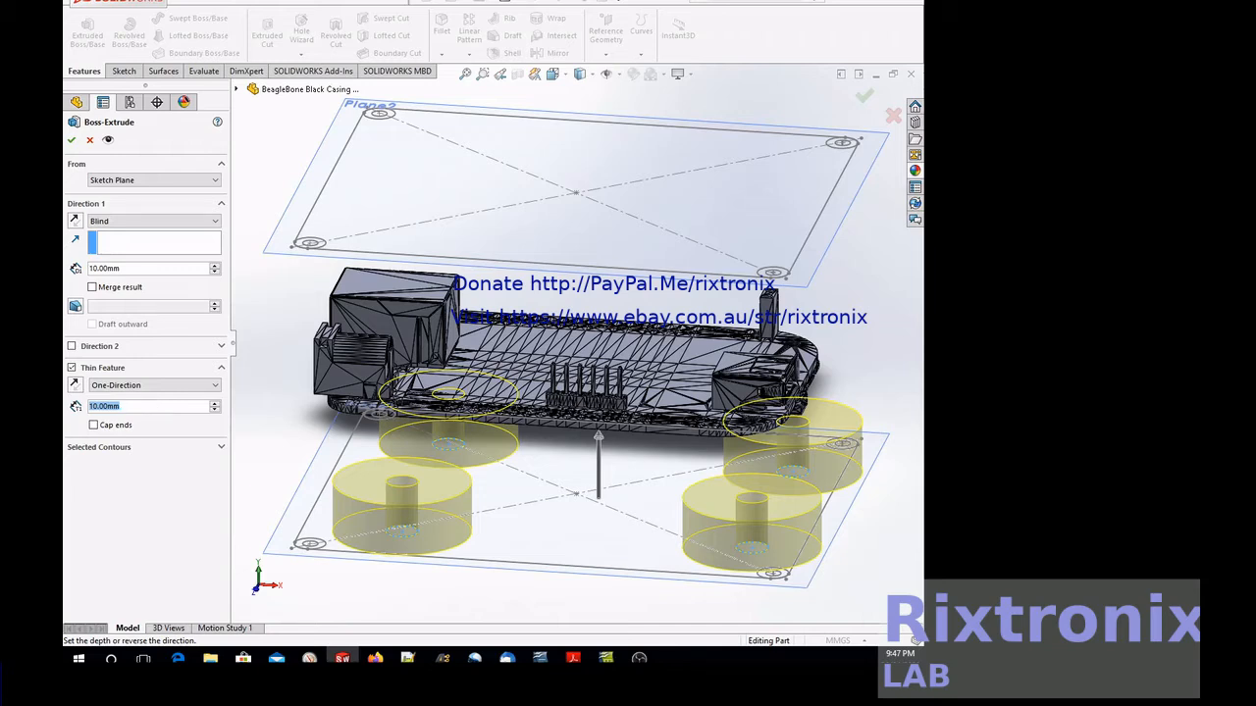
type("3")
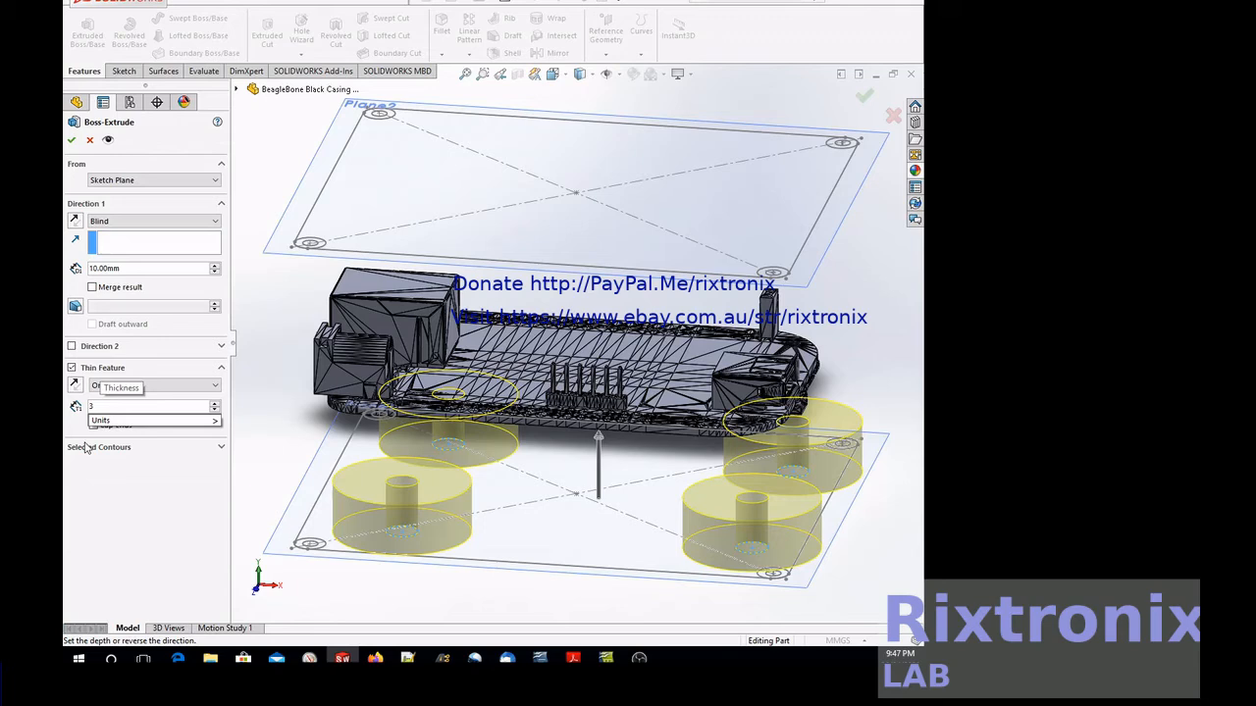
key("Return")
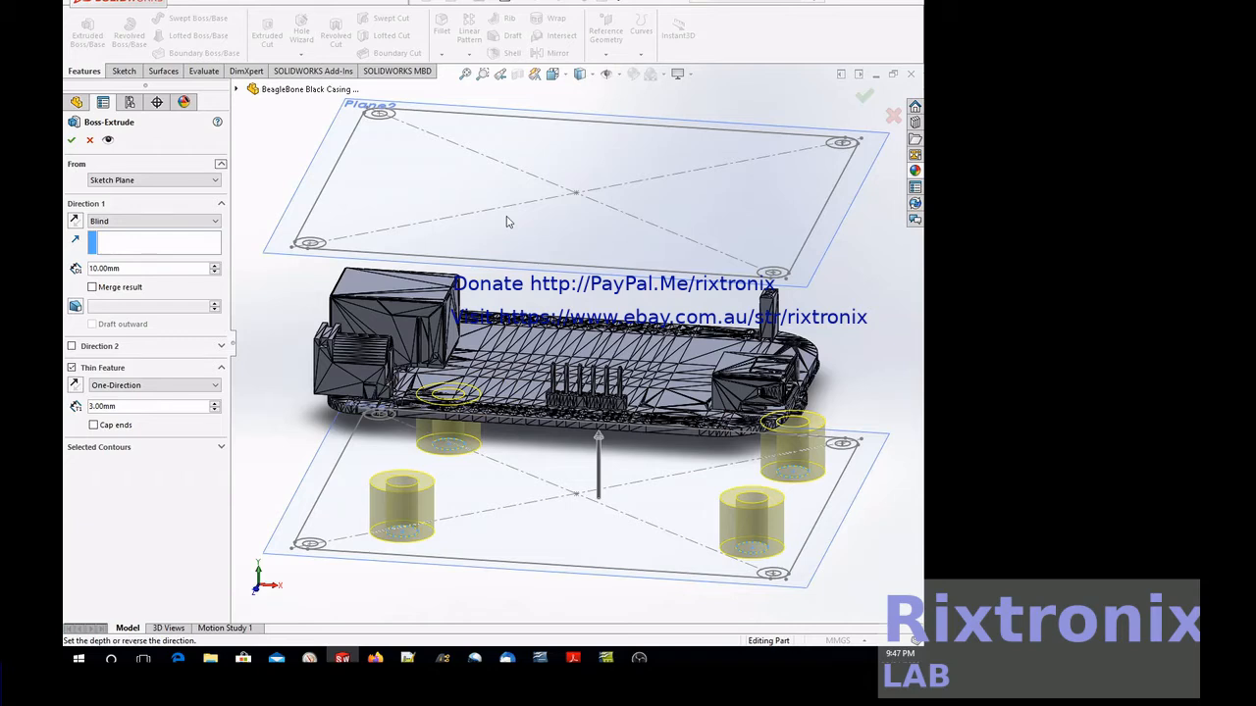
- Check the thin-walled standoff preview against the board's mounting holes from above, turn off the thin feature and abandon the extrusion
right_click(862, 282)
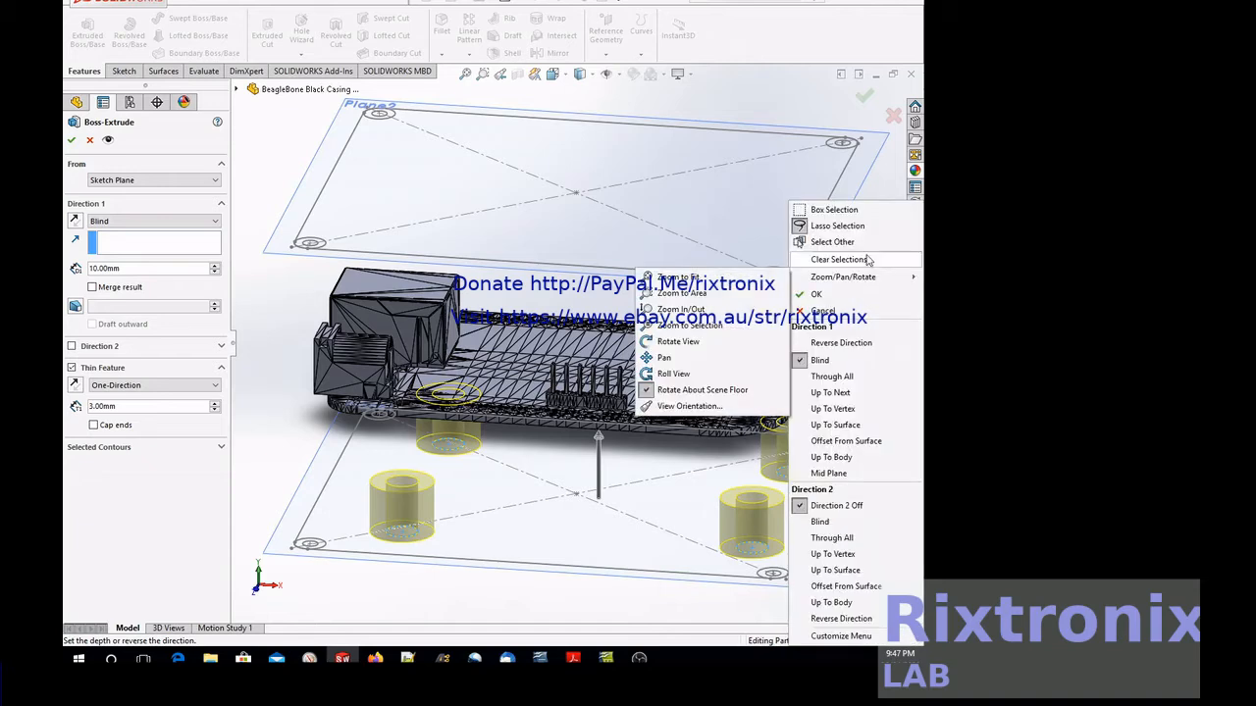
left_click(687, 341)
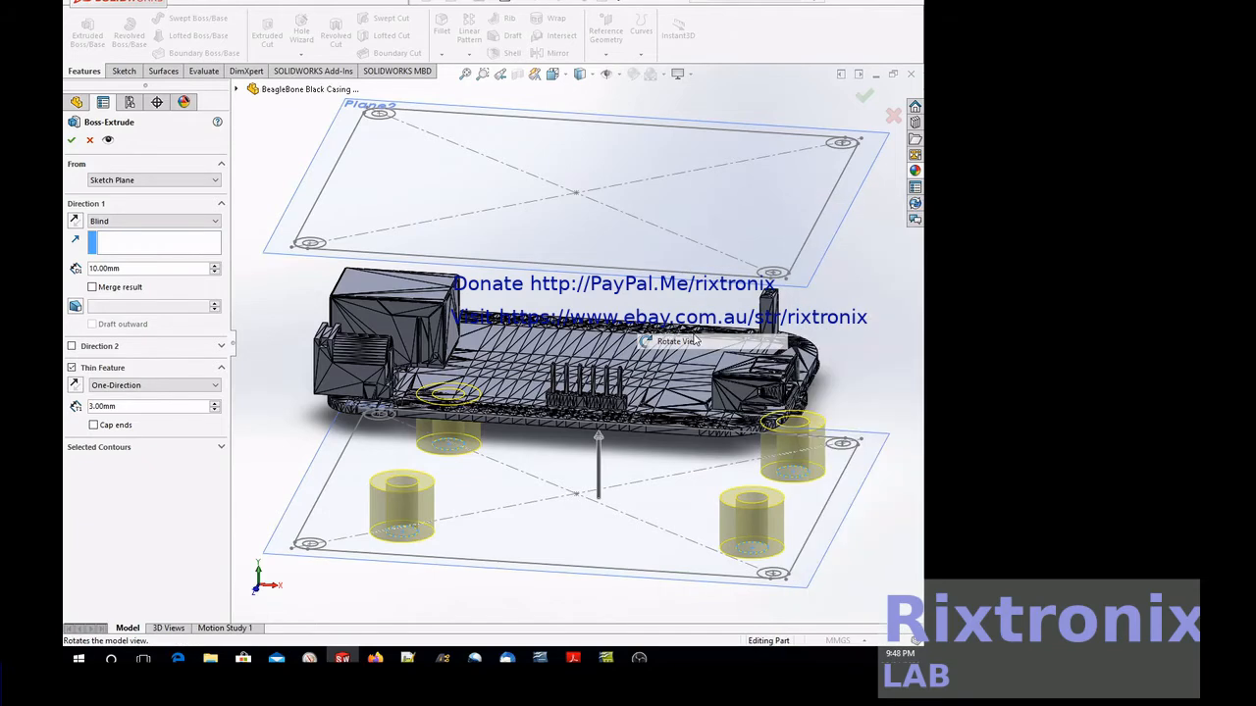
left_click_drag(693, 341, 859, 399)
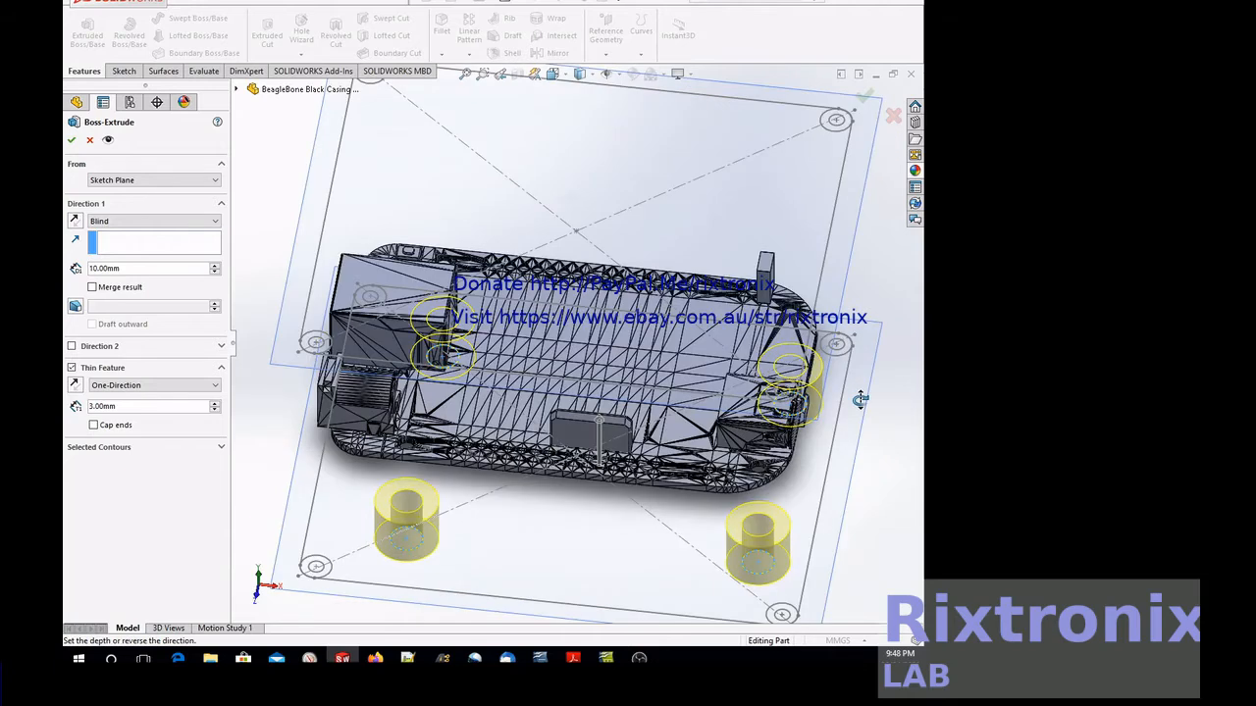
left_click_drag(860, 399, 856, 487)
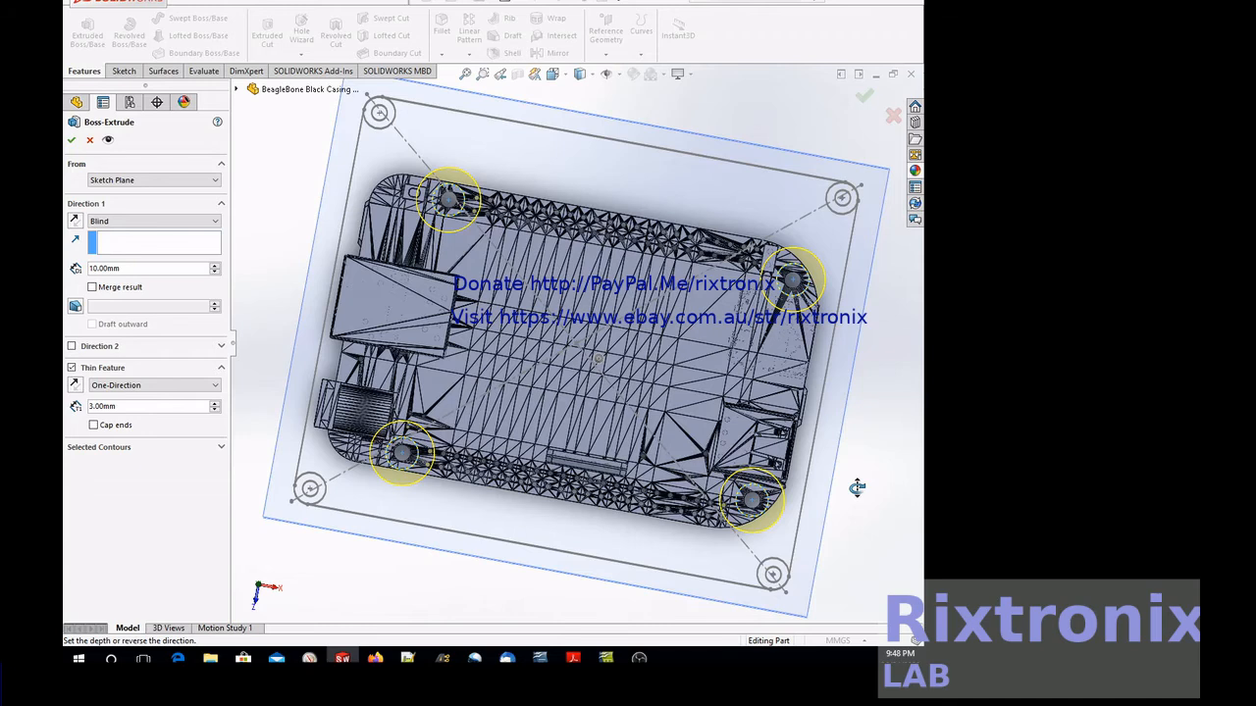
left_click_drag(857, 487, 186, 271)
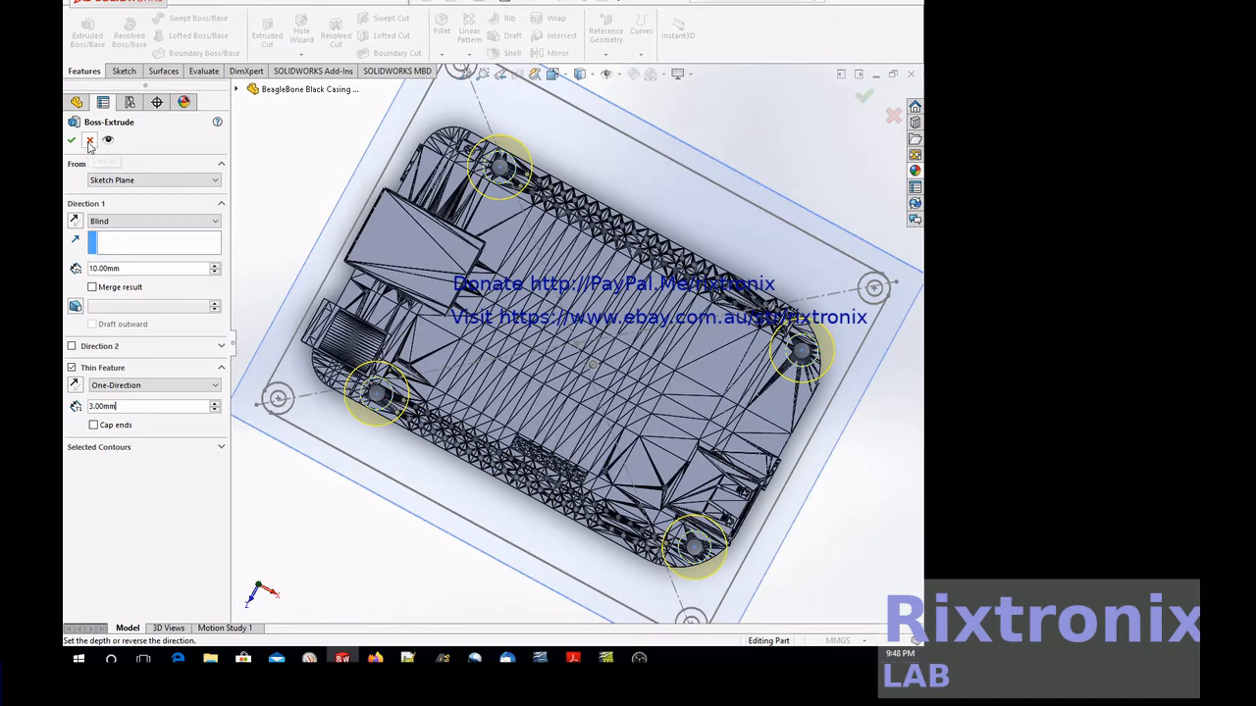
left_click(71, 368)
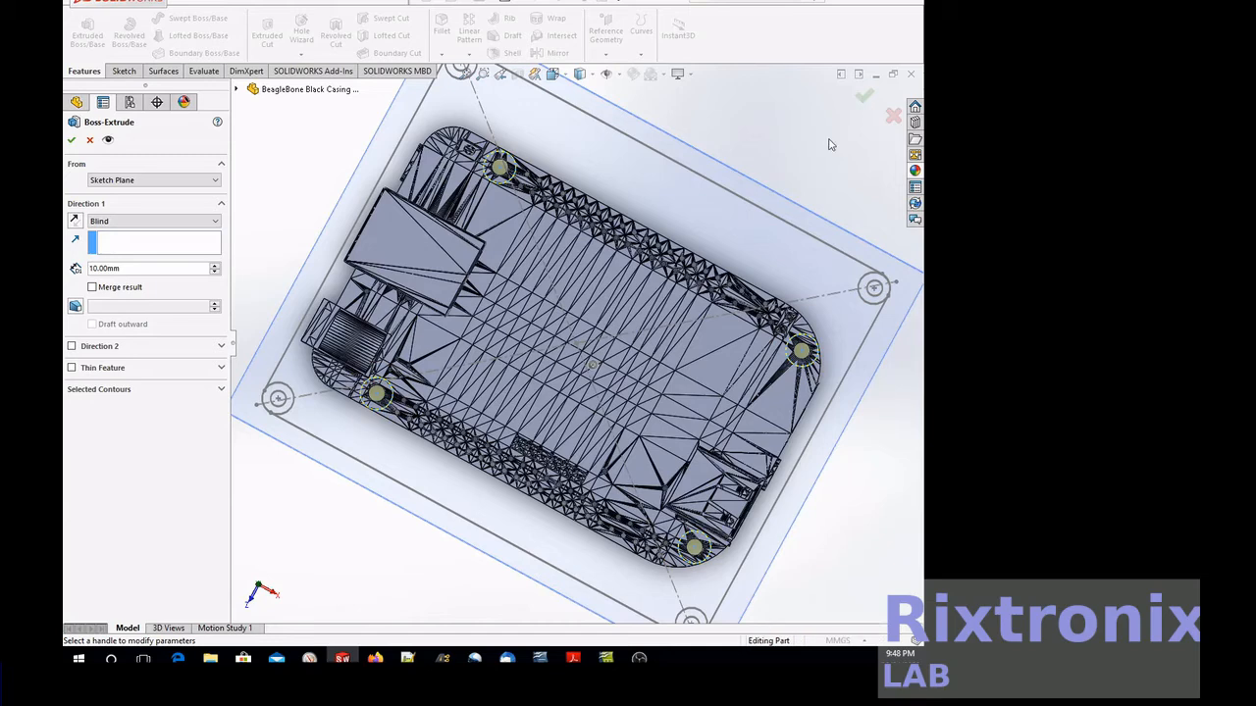
key("Escape")
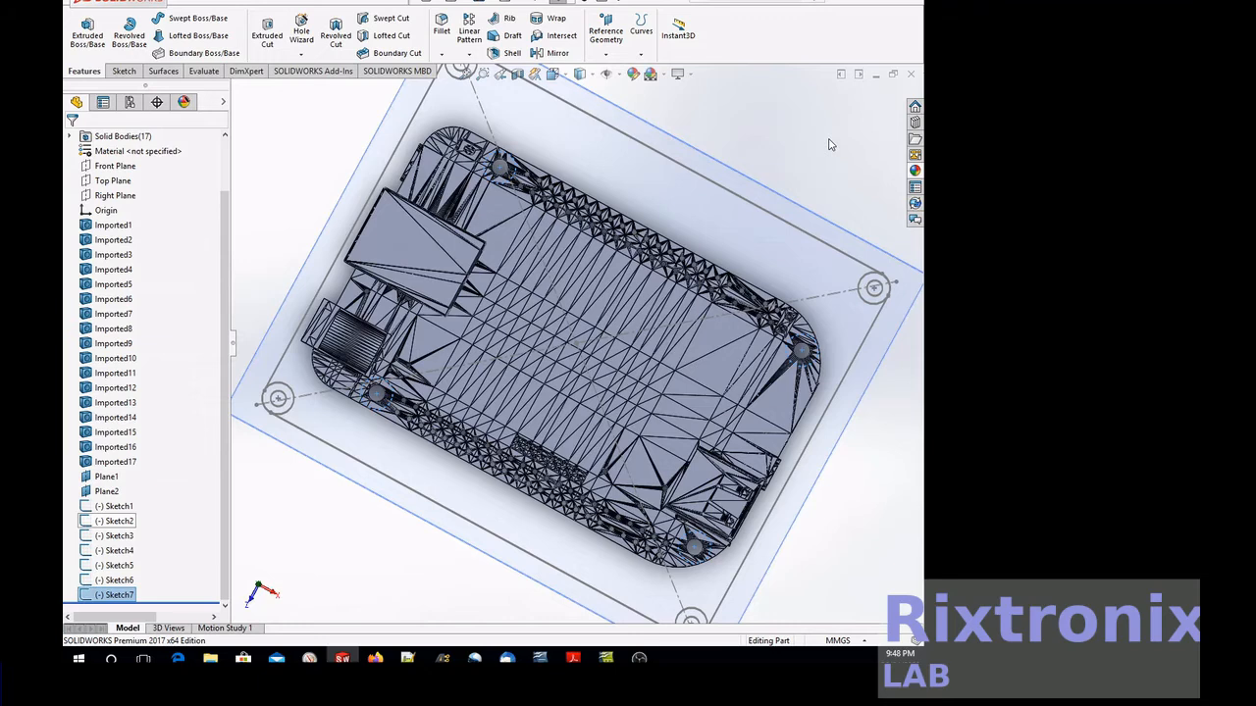
- Start a new sketch on Plane1 with a circle centred on the board's upper-left mounting hole, inside the existing standoff circle
left_click(878, 506)
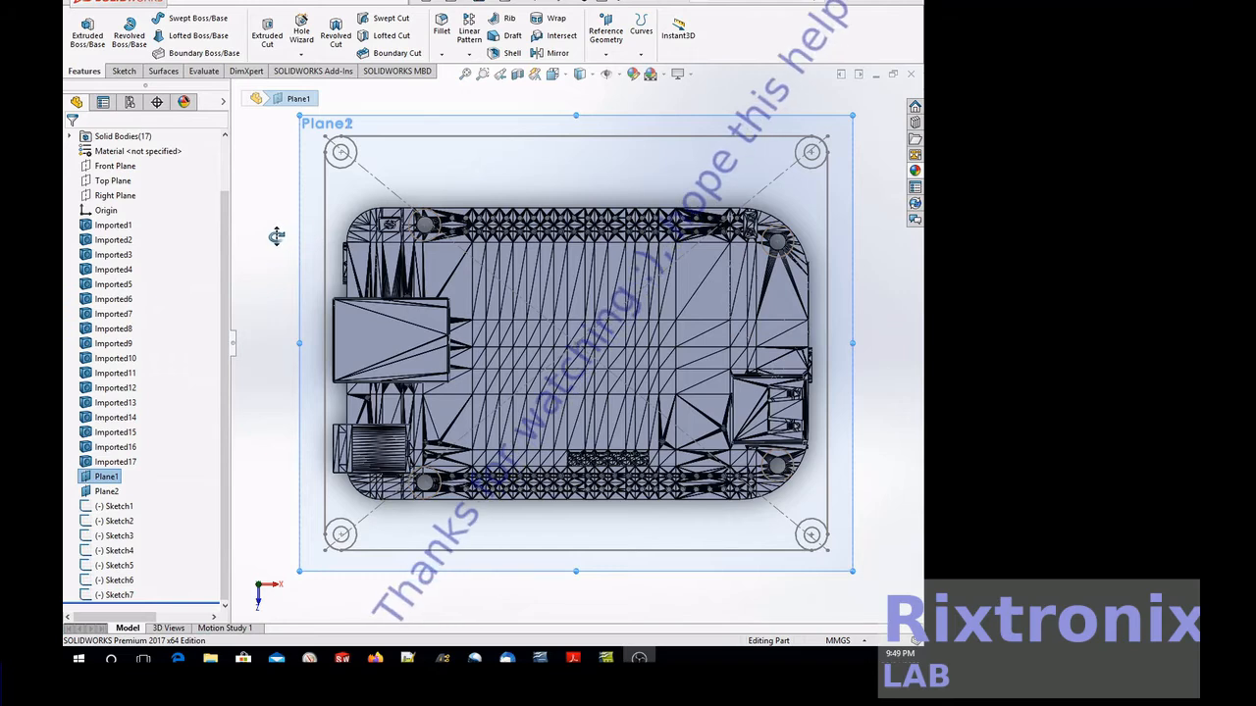
left_click(481, 76)
left_click_drag(400, 184, 457, 263)
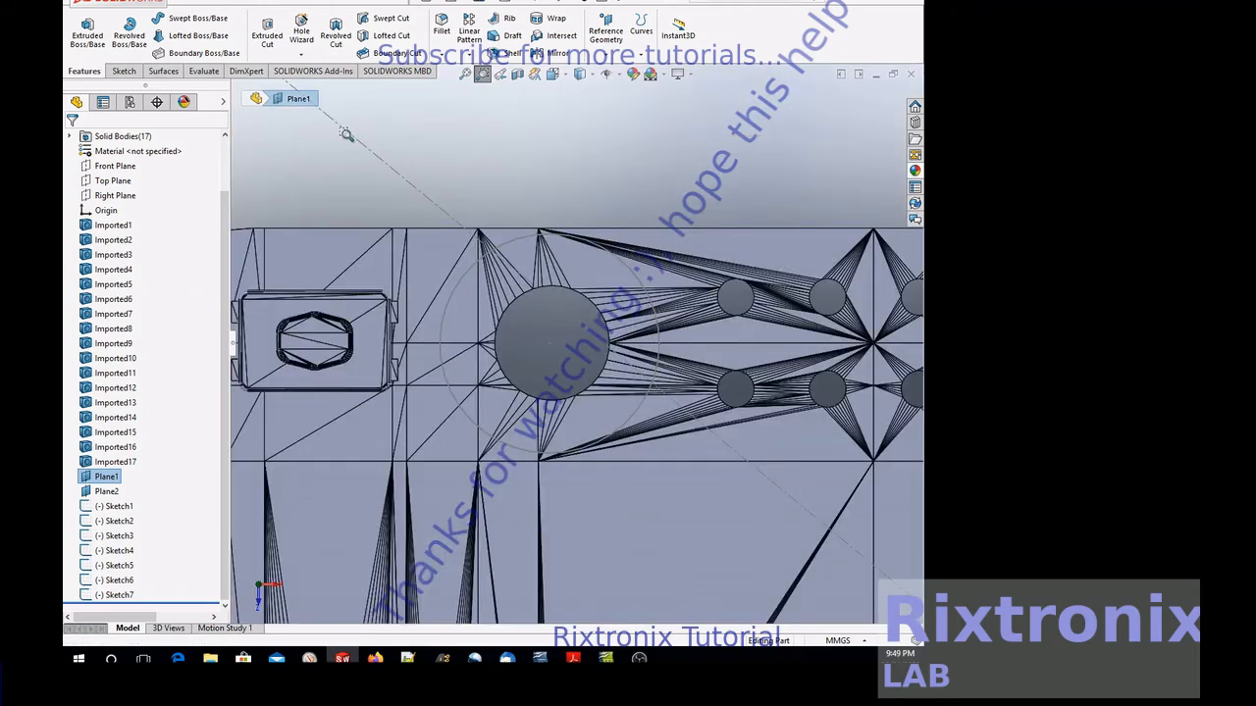
key("Escape")
left_click(122, 71)
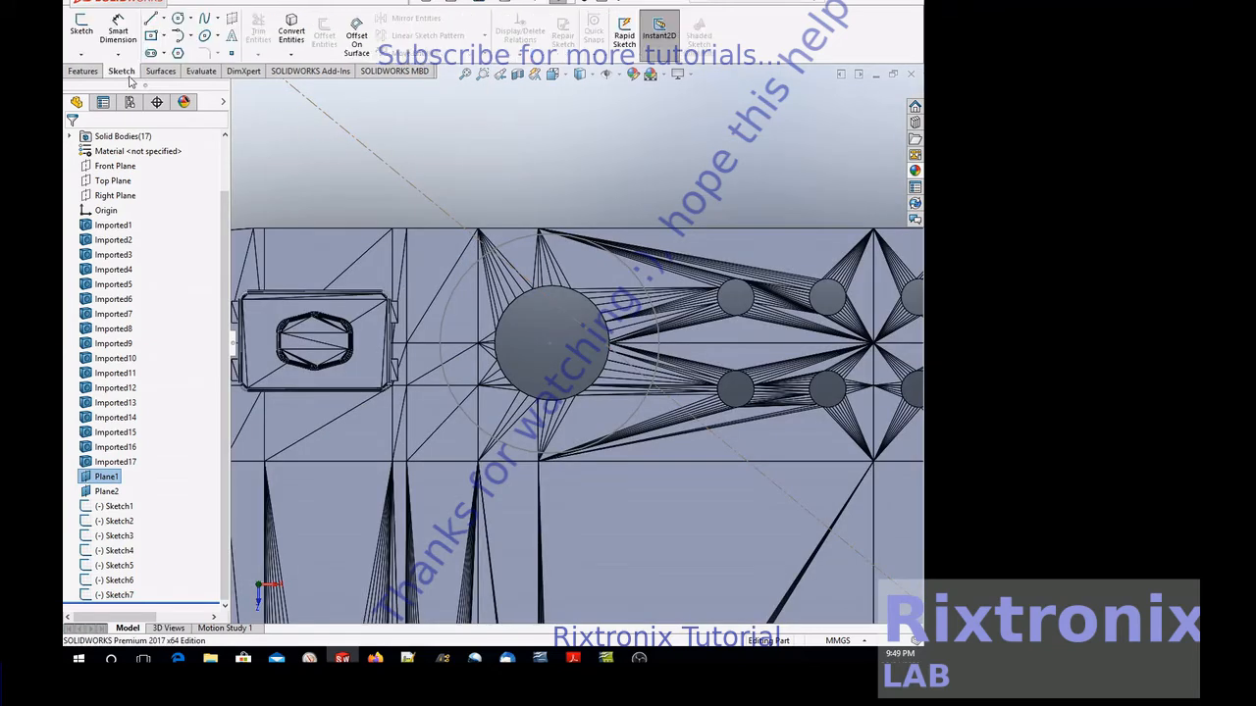
left_click(178, 18)
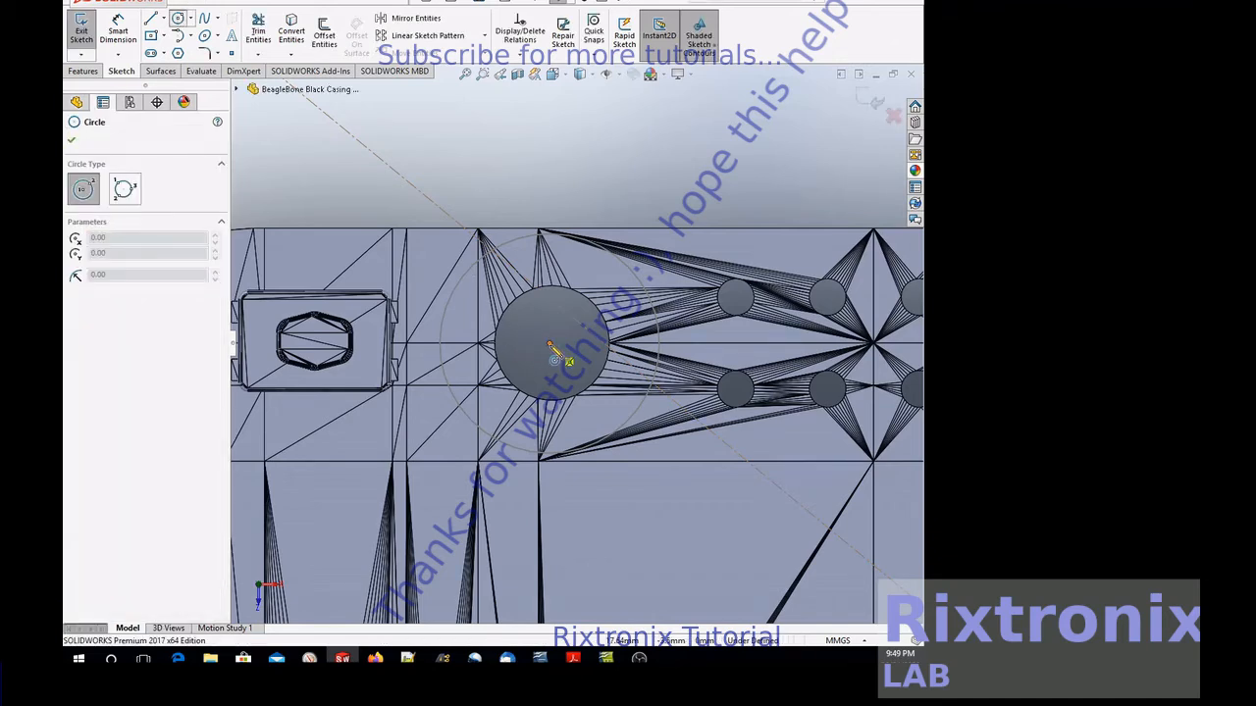
left_click(550, 345)
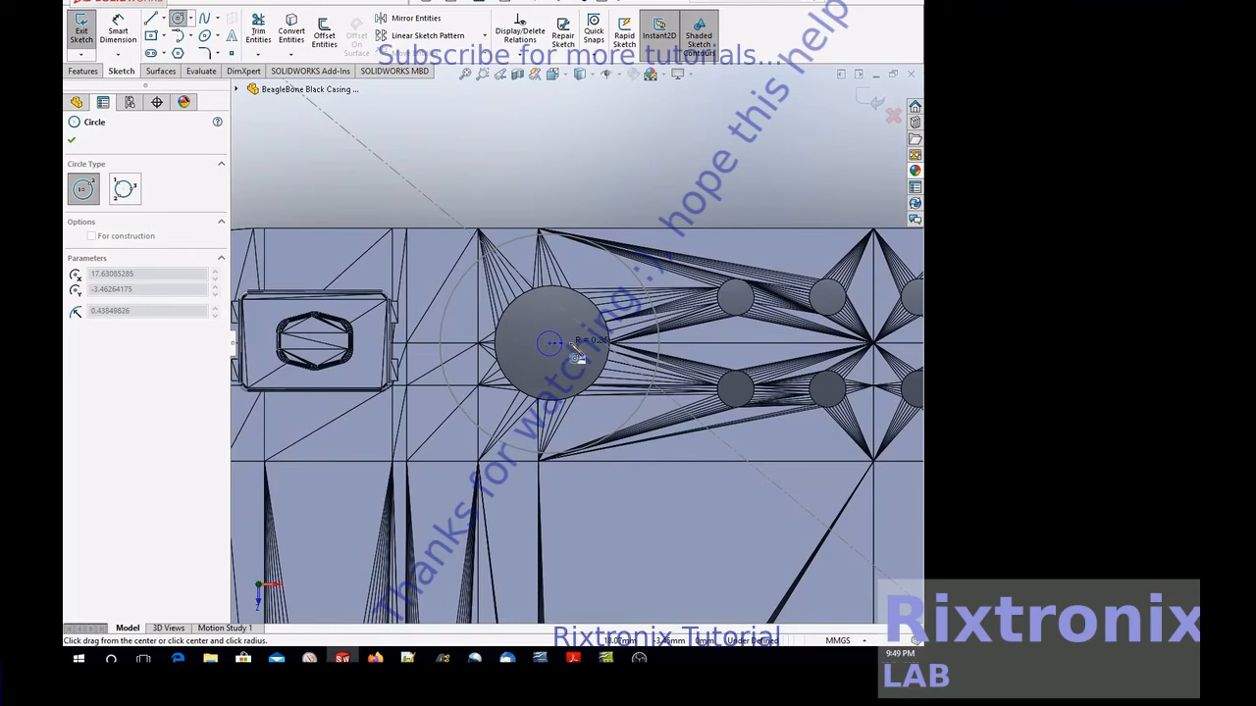